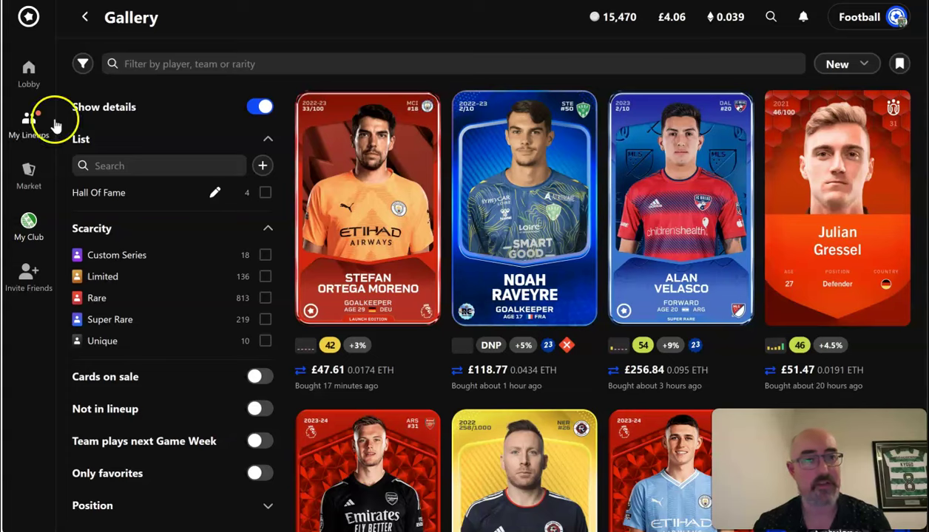
Step: Open the Sorare Lobby and, in the TeamFixtures spreadsheet, sort the fixtures by CS%
left_click(28, 79)
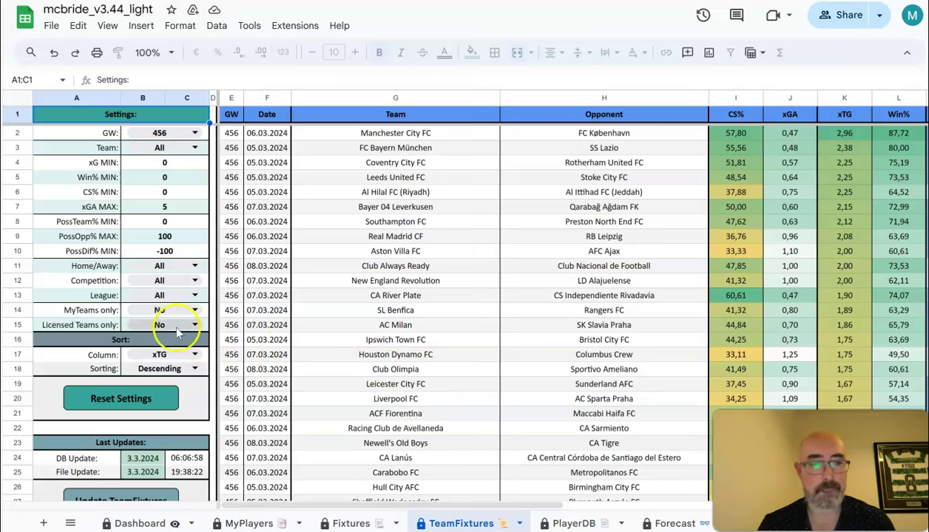
left_click(168, 354)
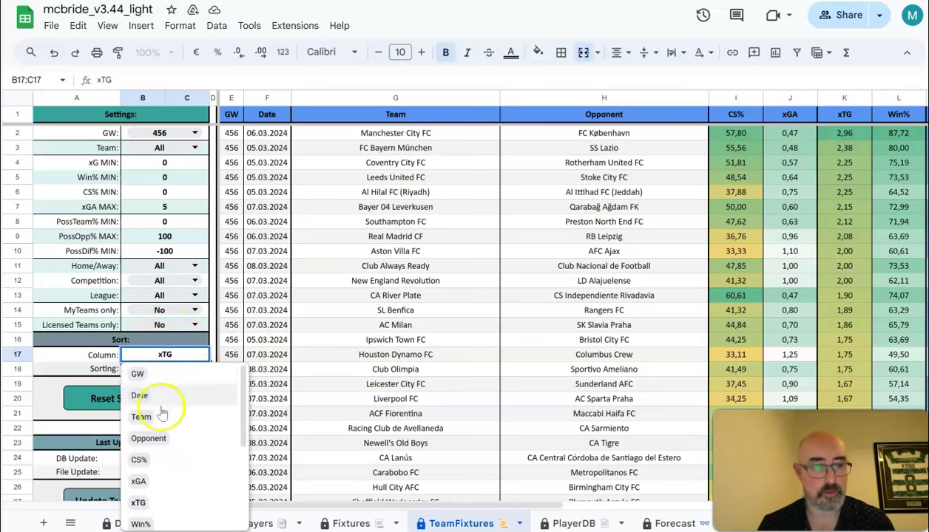
left_click(143, 460)
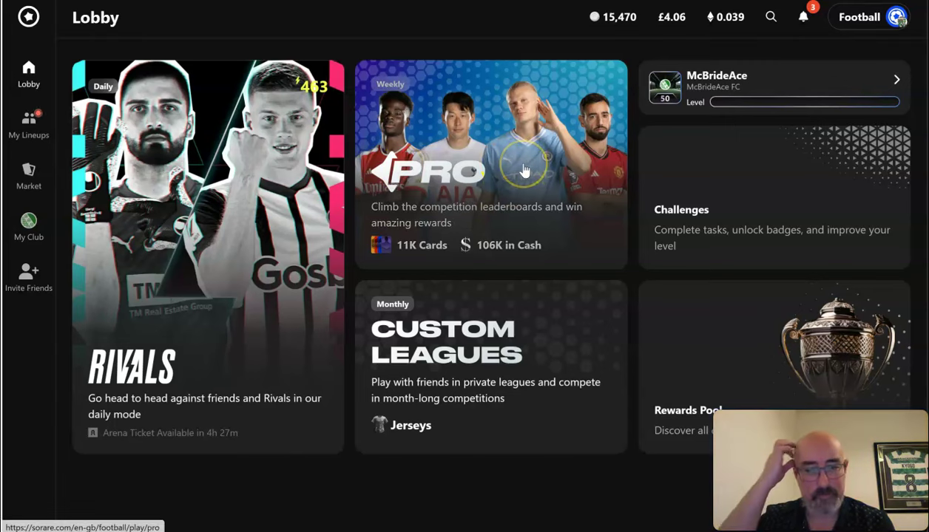
Step: In Sorare, view the scarcity options for Pro competitions and the prize pool of the All-Star – Super Rare competition
left_click(500, 174)
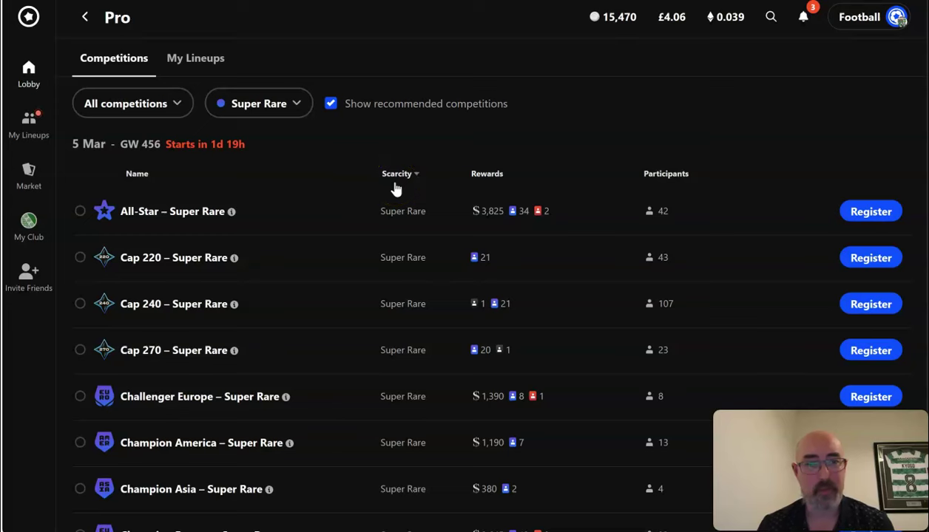
left_click(254, 117)
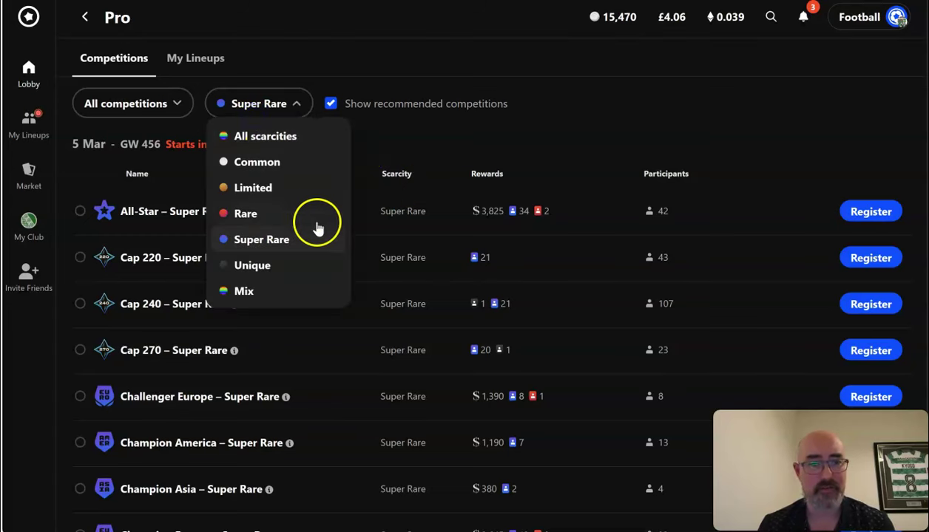
left_click(379, 69)
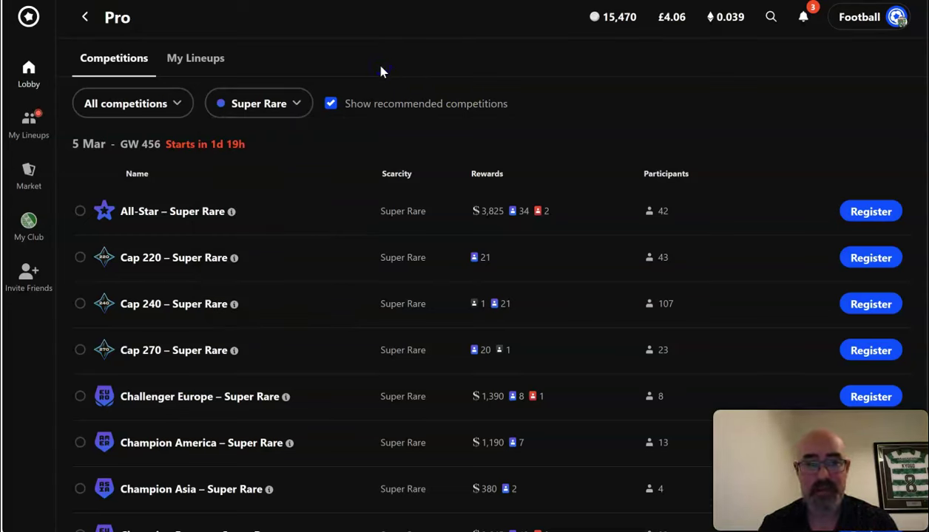
left_click(152, 212)
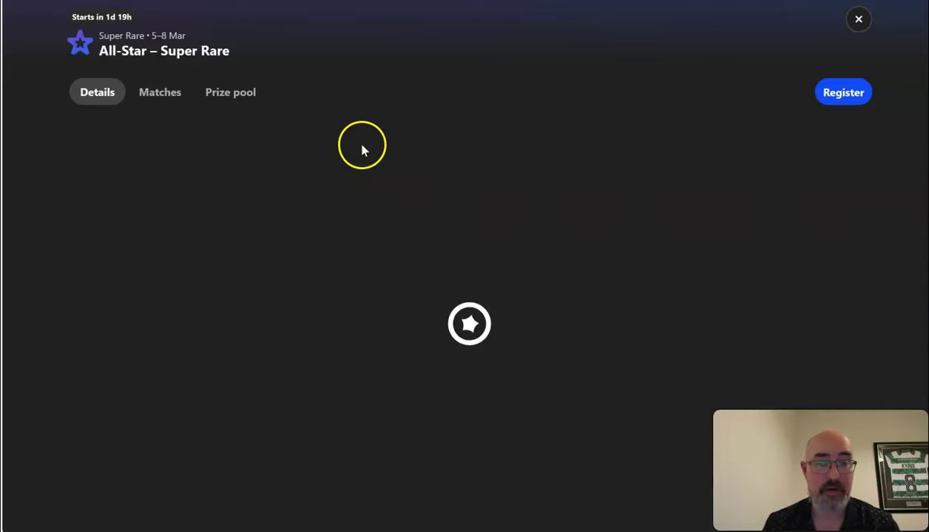
left_click(248, 97)
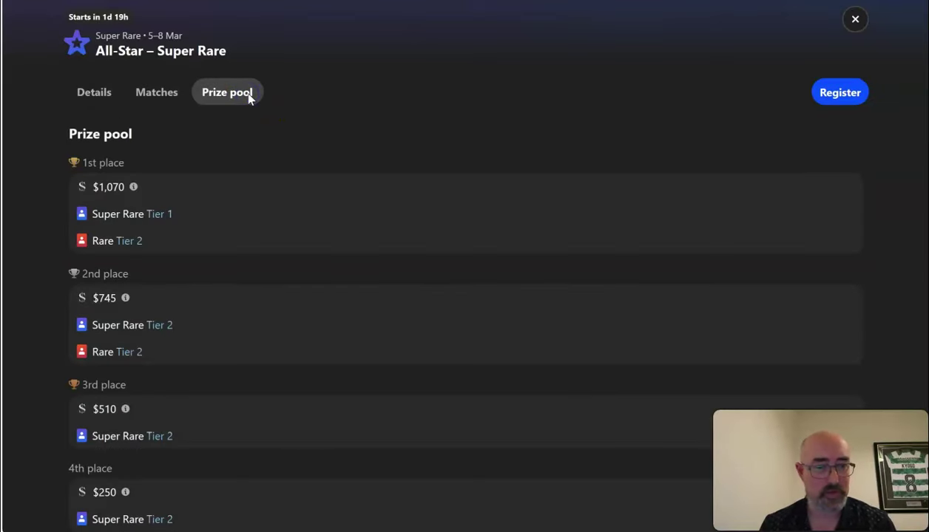
left_click(855, 20)
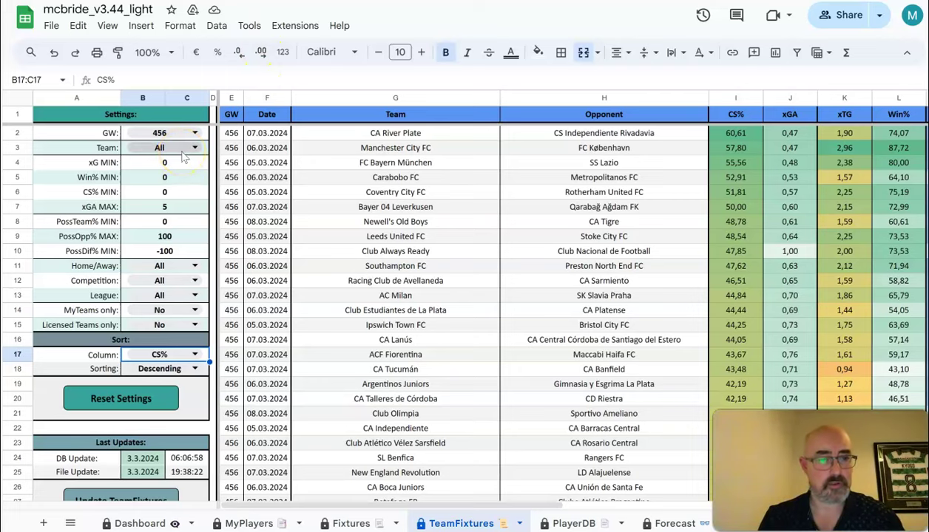
Step: In the spreadsheet, filter the MyPlayers sheet to the All Star competition and Super Rare scarcity
left_click(240, 521)
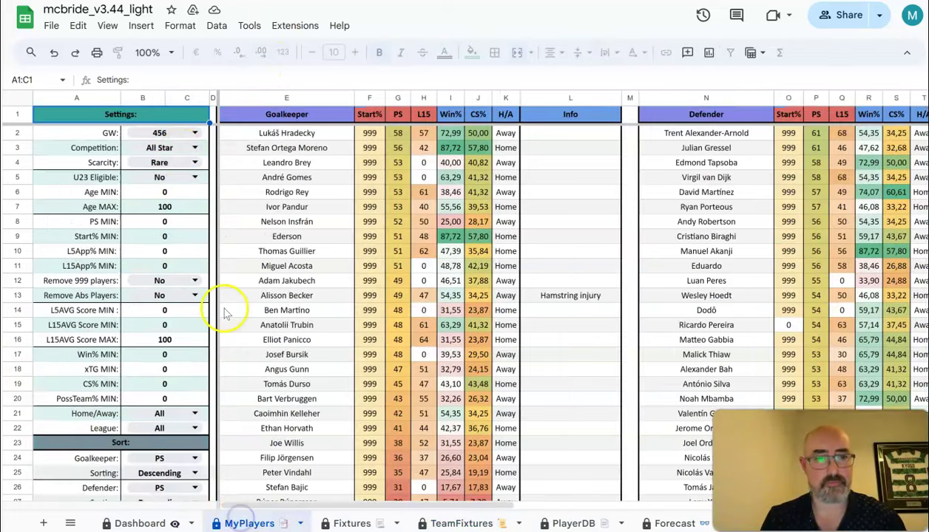
double_click(166, 147)
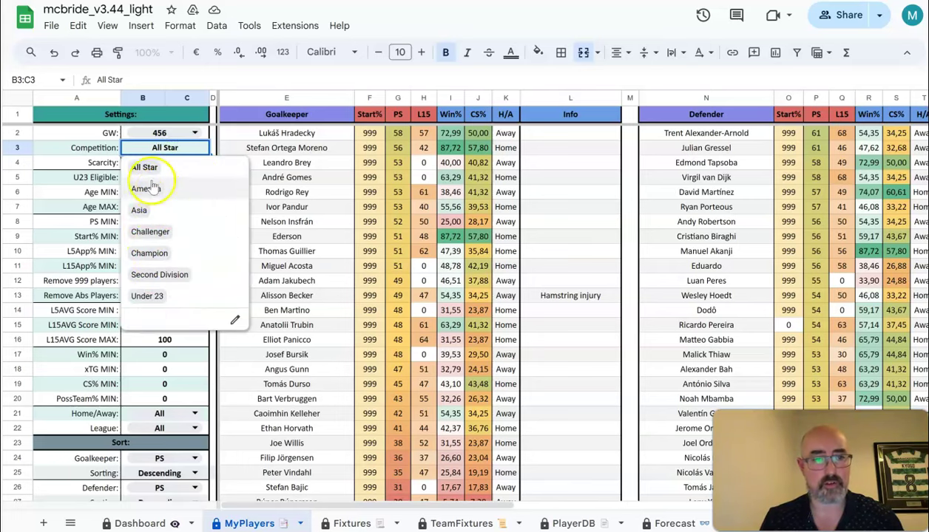
left_click(142, 167)
left_click(165, 162)
left_click(146, 244)
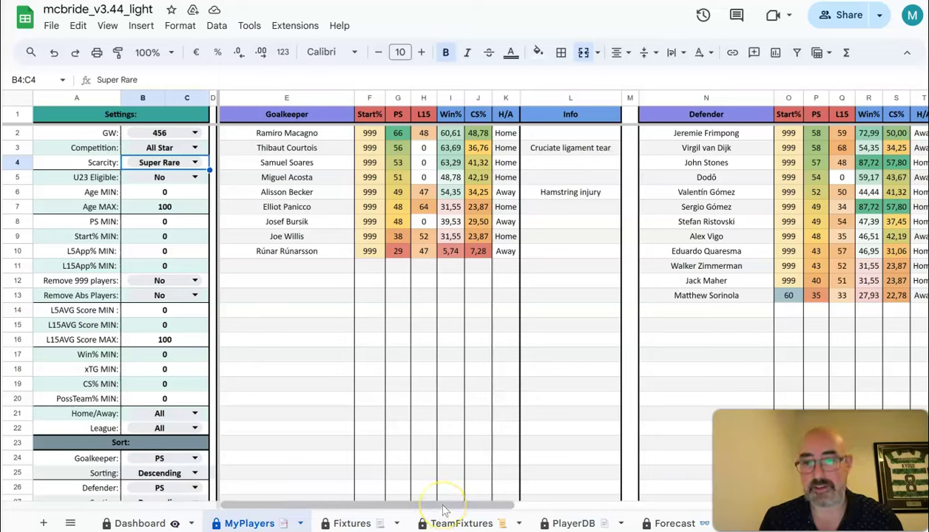
Step: Review the projected scores, win chances and injury info of the listed goalkeepers, defenders, midfielders and forwards
left_click_drag(444, 509, 636, 510)
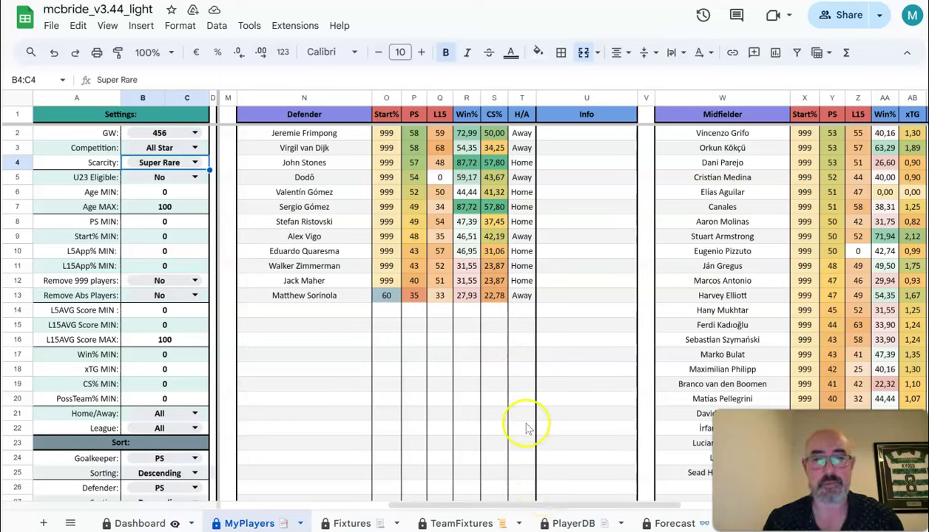
left_click_drag(562, 506, 430, 508)
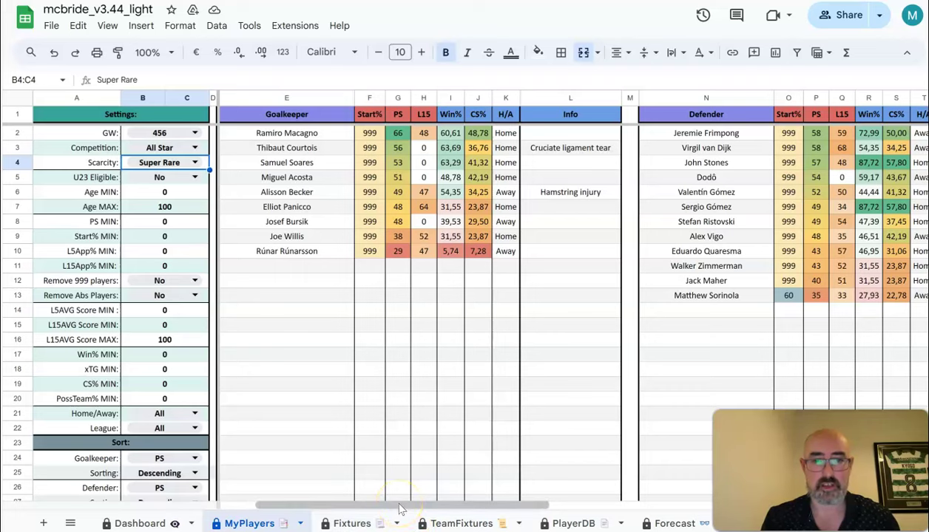
left_click_drag(399, 505, 484, 523)
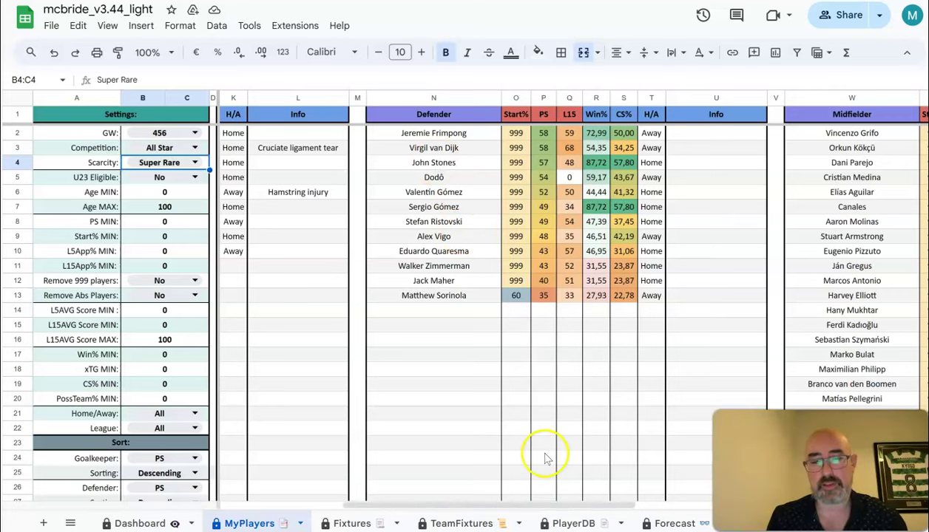
left_click(678, 501)
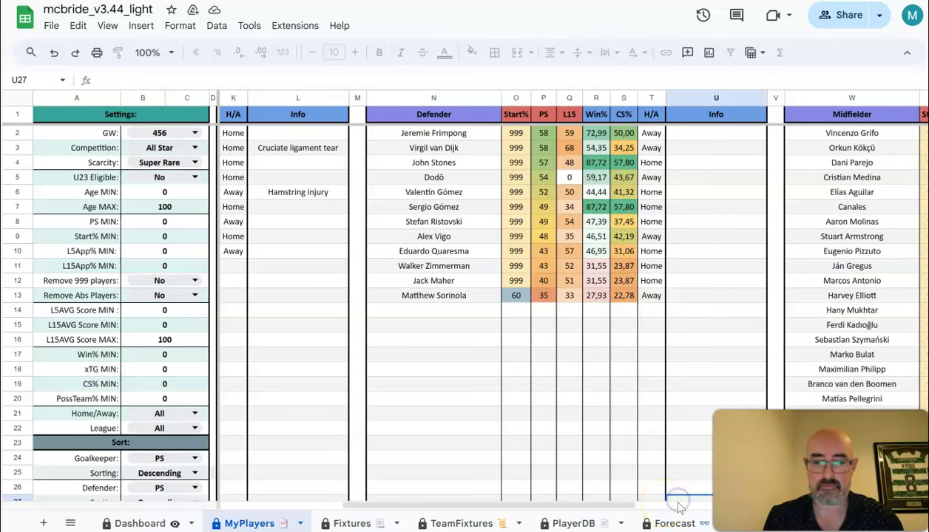
scroll(678, 500, "right", 1)
left_click_drag(576, 504, 703, 526)
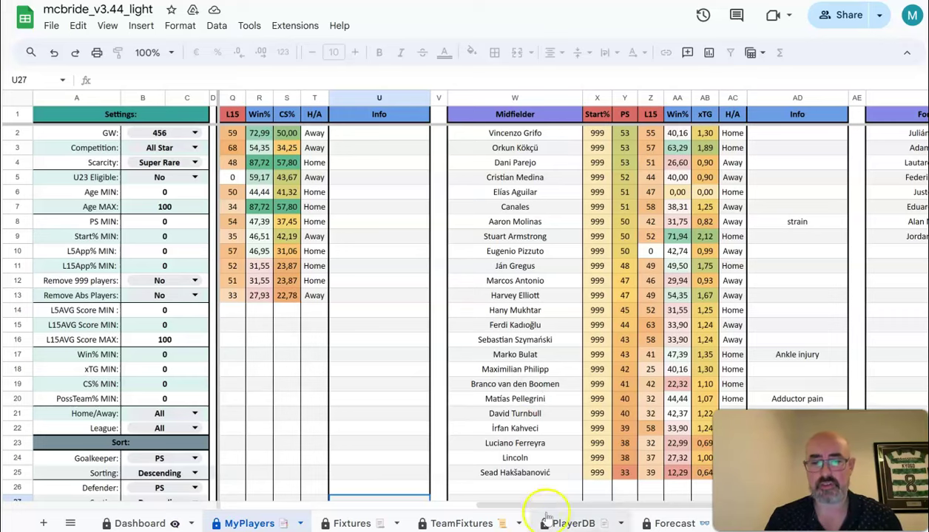
left_click_drag(571, 504, 695, 510)
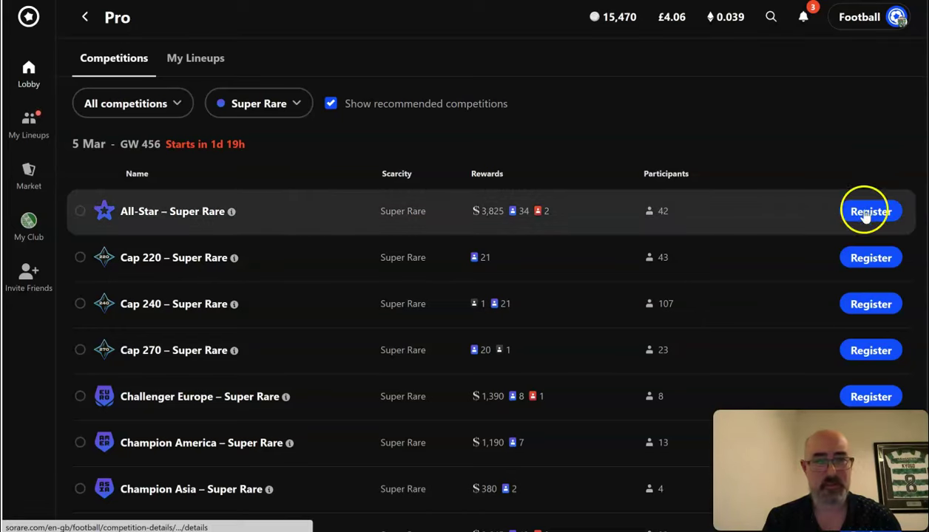
Step: In Sorare, start an All-Star – Super Rare lineup with Ramiro Macagno as goalkeeper and Jeremie Frimpong as defender
left_click(880, 214)
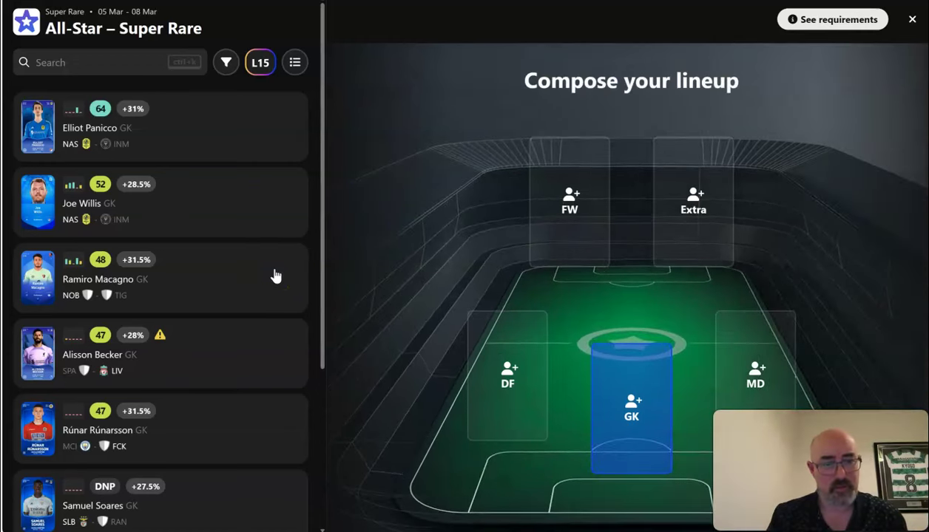
left_click(274, 276)
left_click(363, 255)
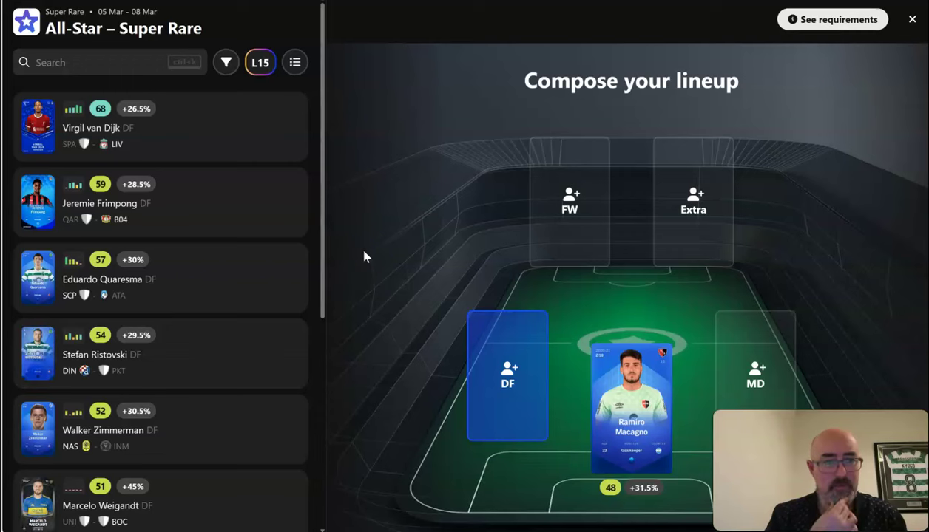
left_click(264, 215)
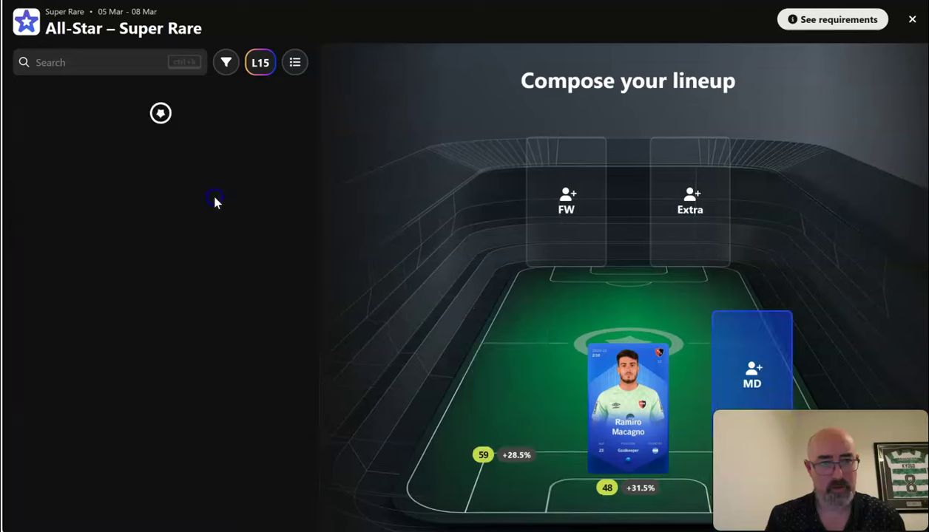
left_click(384, 243)
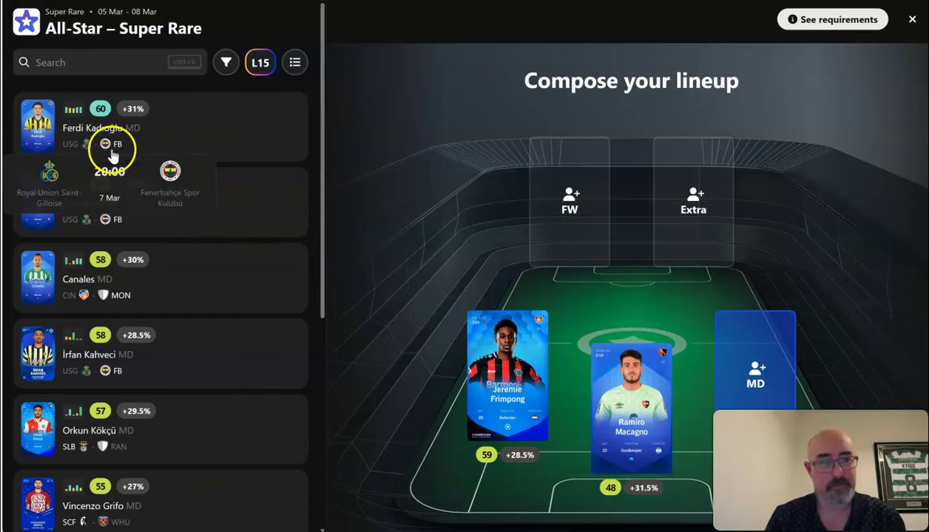
Step: Add Vincenzo Grifo as the midfielder and Julián Álvarez as the forward
mouse_move(95, 142)
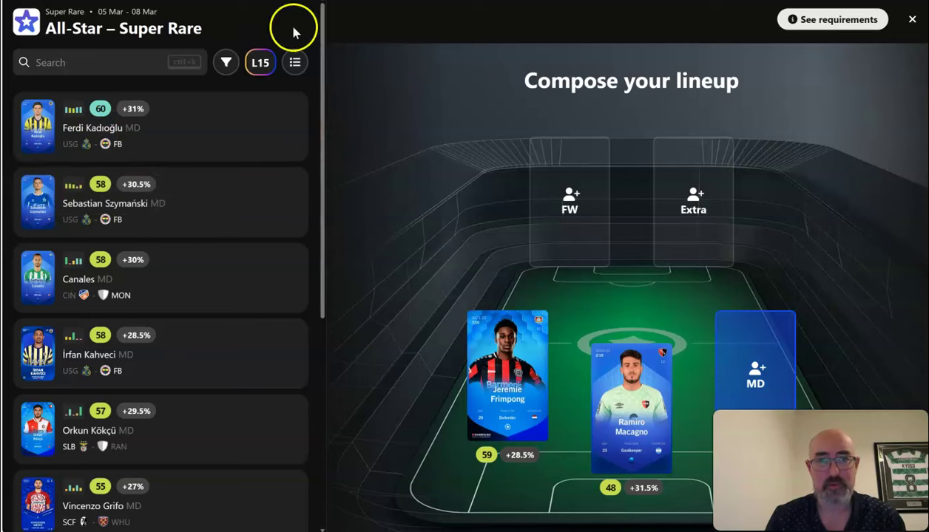
left_click_drag(322, 160, 319, 239)
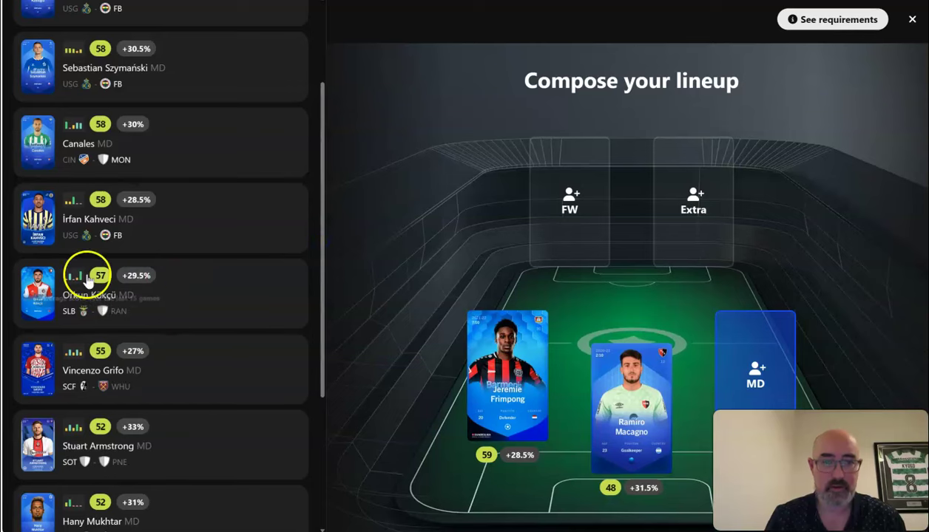
left_click_drag(321, 183, 320, 254)
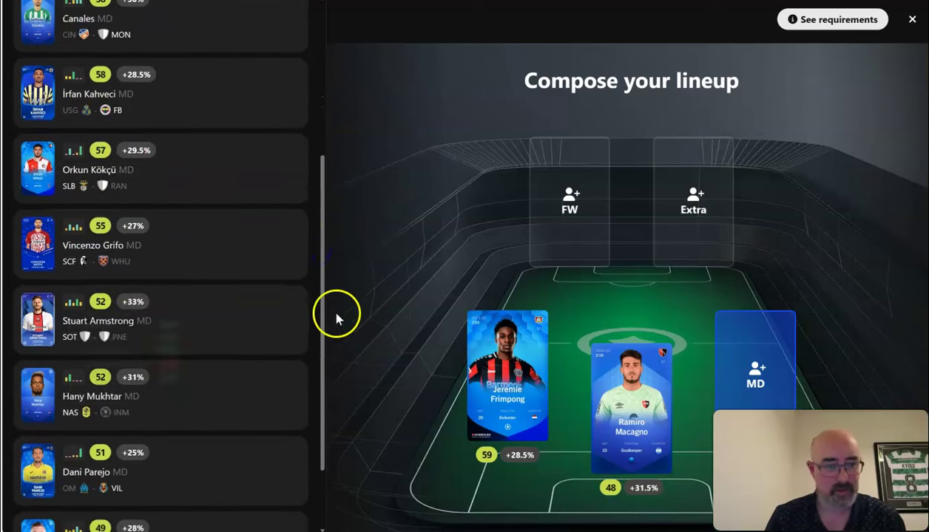
mouse_move(321, 255)
left_mouse_down()
mouse_move(325, 353)
mouse_move(321, 261)
left_mouse_up()
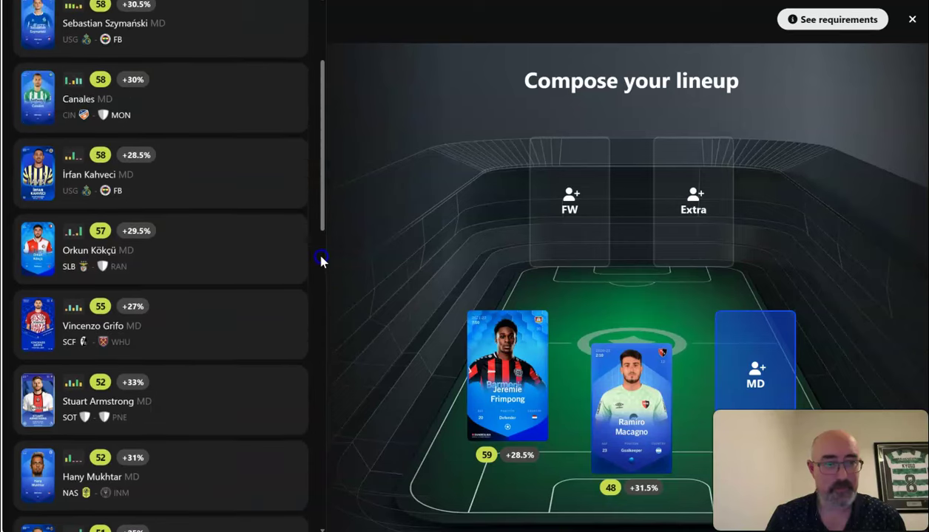
left_click(148, 352)
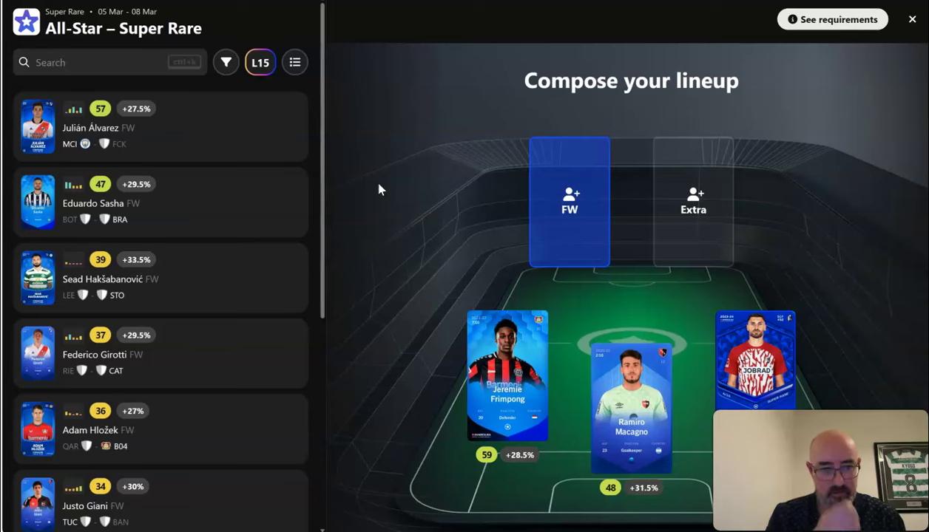
left_click_drag(325, 204, 303, 219)
left_click(150, 139)
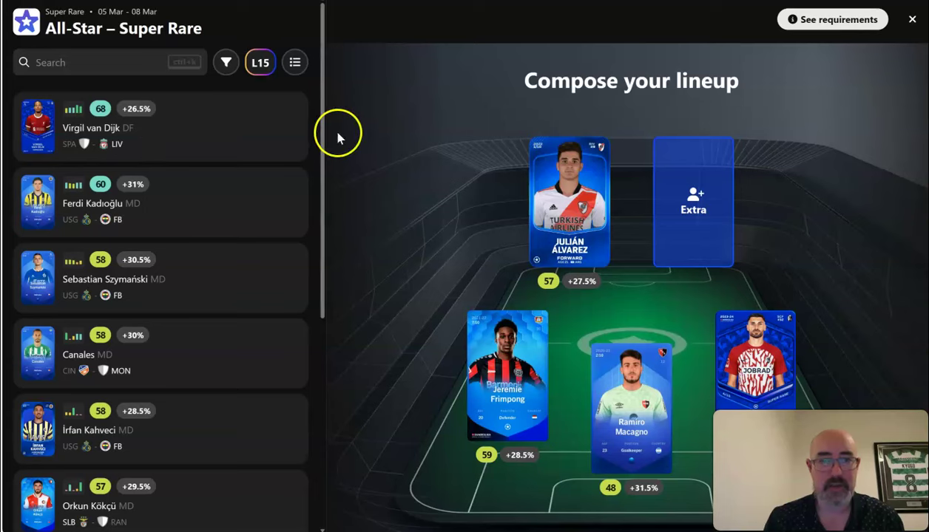
Step: Add Canales as the extra player and save the lineup with Julián Álvarez as captain
left_click_drag(322, 120, 308, 201)
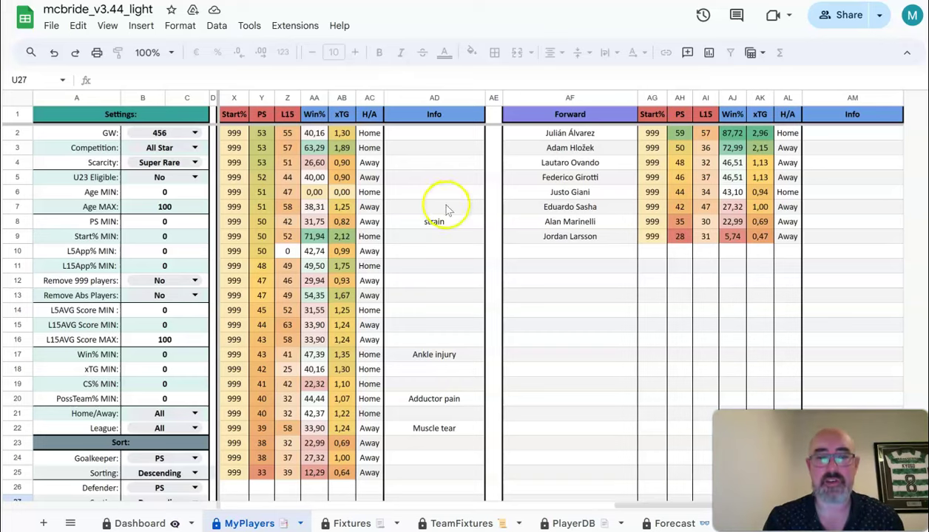
left_click_drag(581, 511, 568, 497)
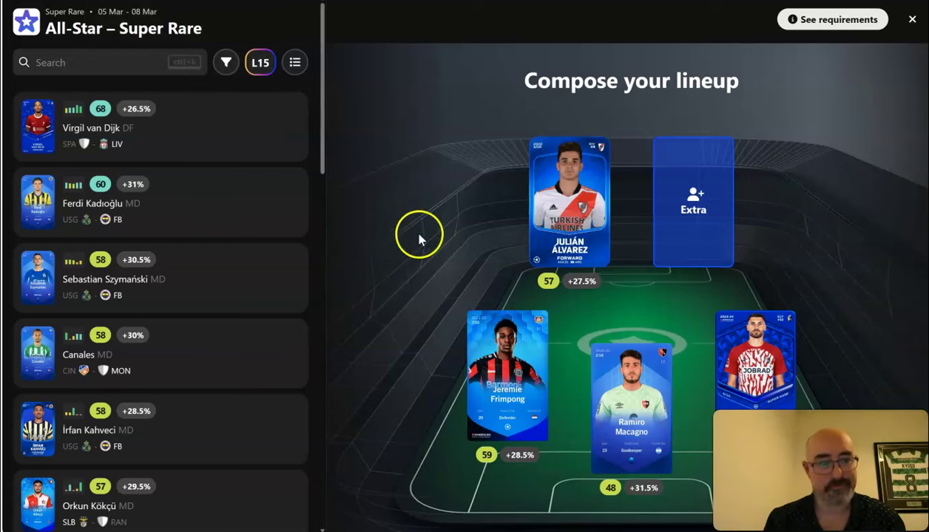
mouse_move(124, 370)
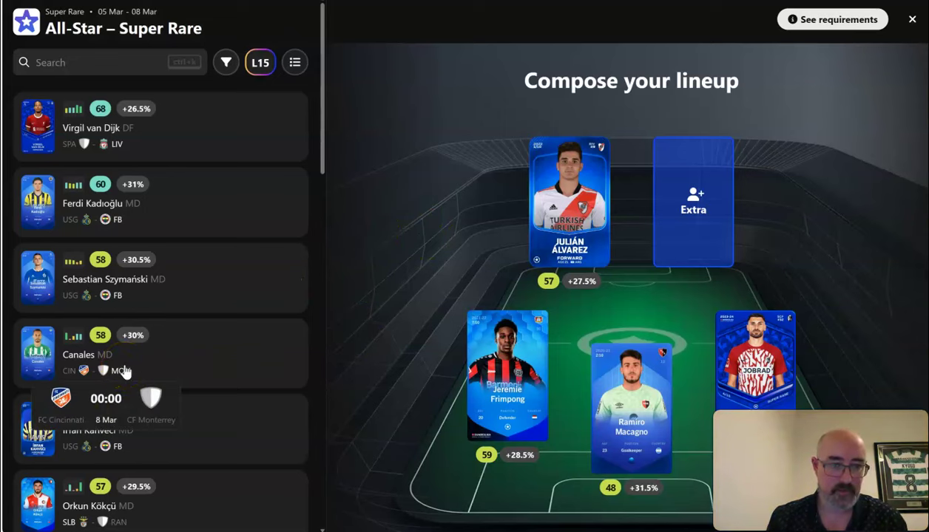
left_click(125, 370)
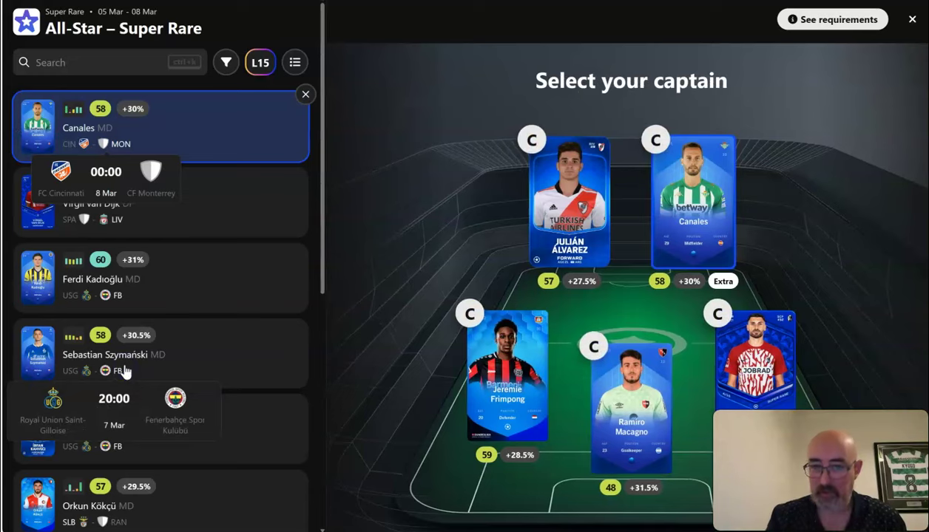
left_click(531, 139)
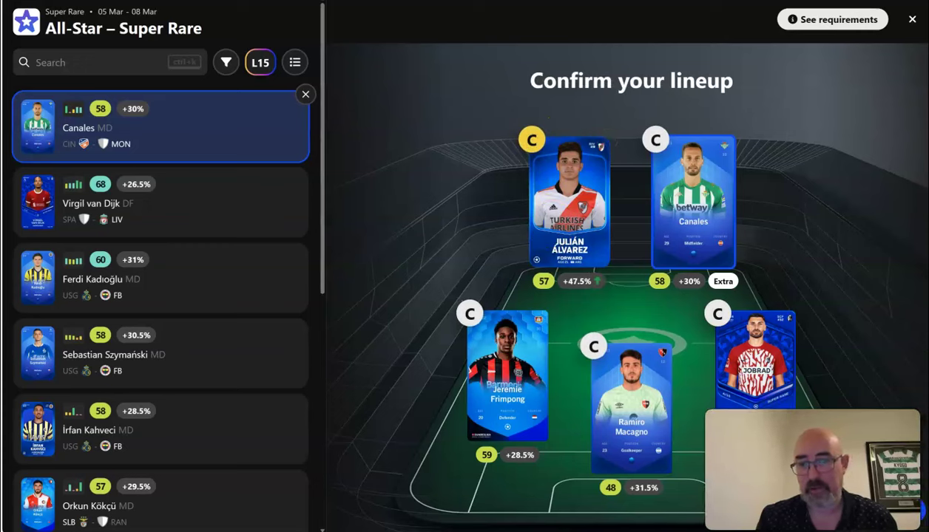
left_click(915, 514)
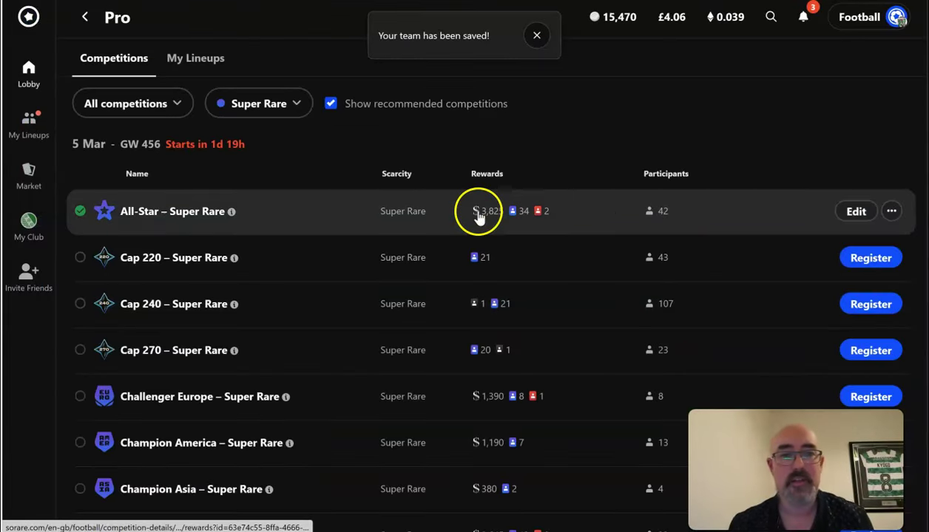
Step: Filter the Pro competitions by Rare scarcity and find the Under 23 competitions
left_click(255, 109)
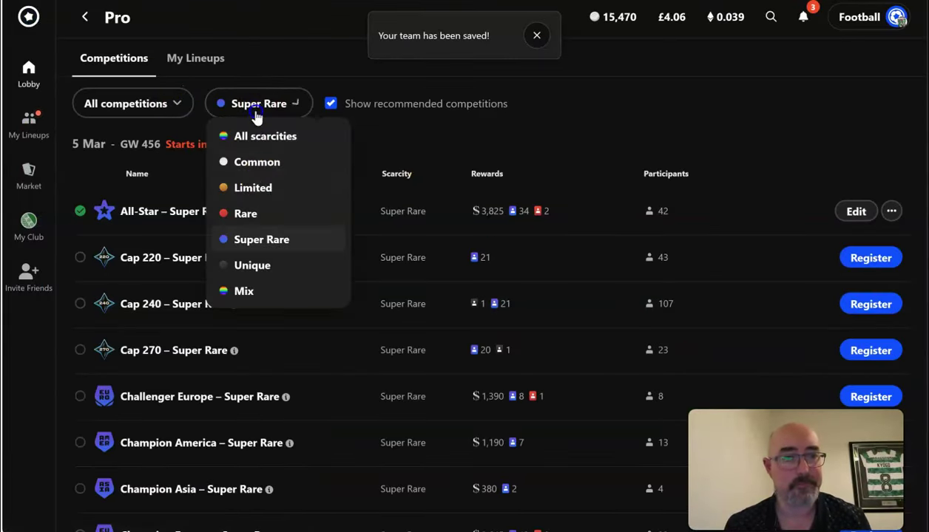
left_click(249, 212)
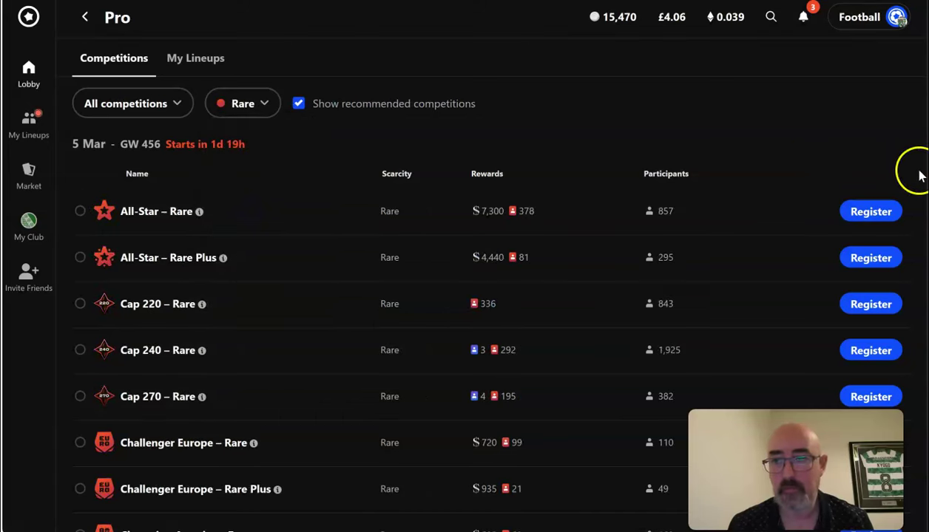
scroll(403, 133, "down", 7)
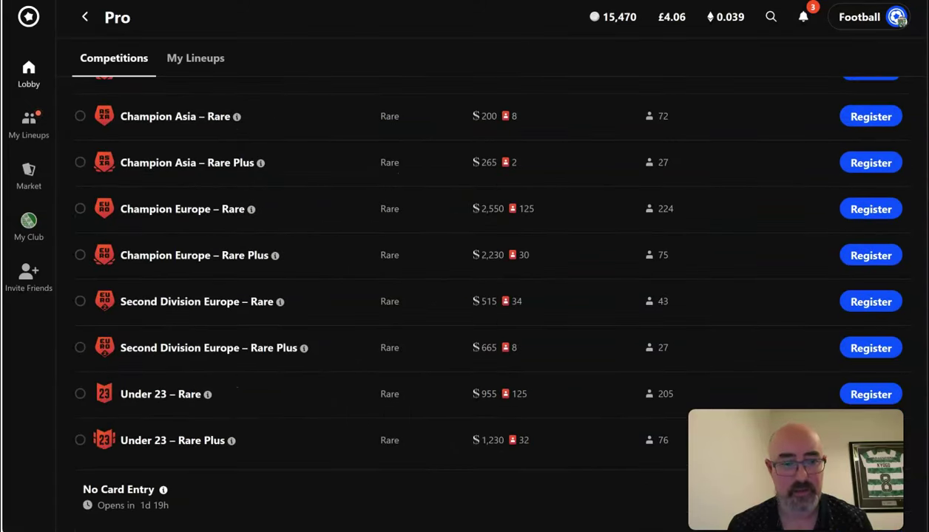
Step: In the MyPlayers spreadsheet, set the competition to Under 23 and the scarcity to Rare Pro, and bring the goalkeepers into view
key("ctrl+Tab")
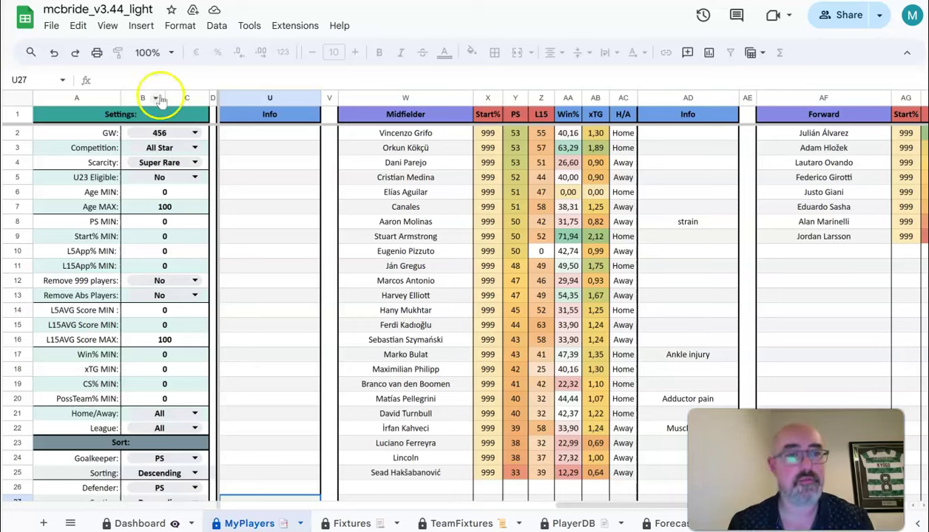
left_click(167, 147)
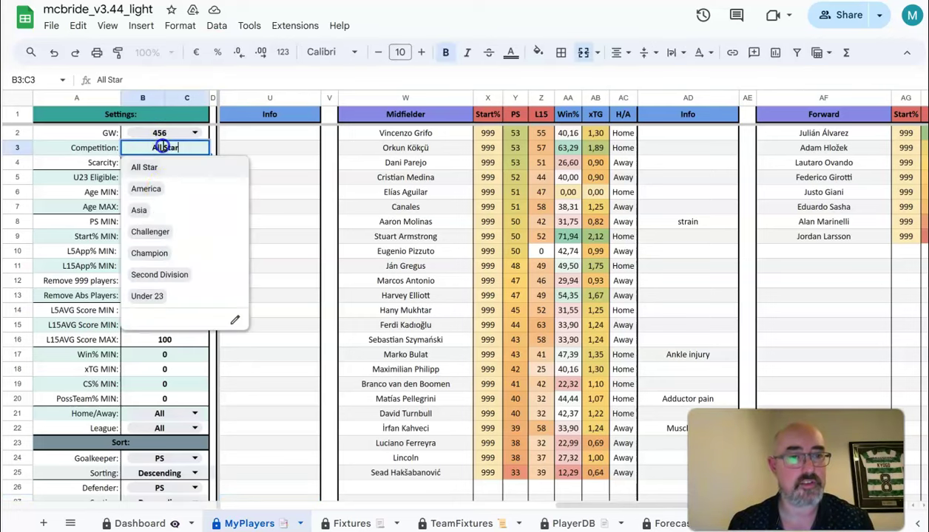
left_click(151, 294)
left_click(177, 161)
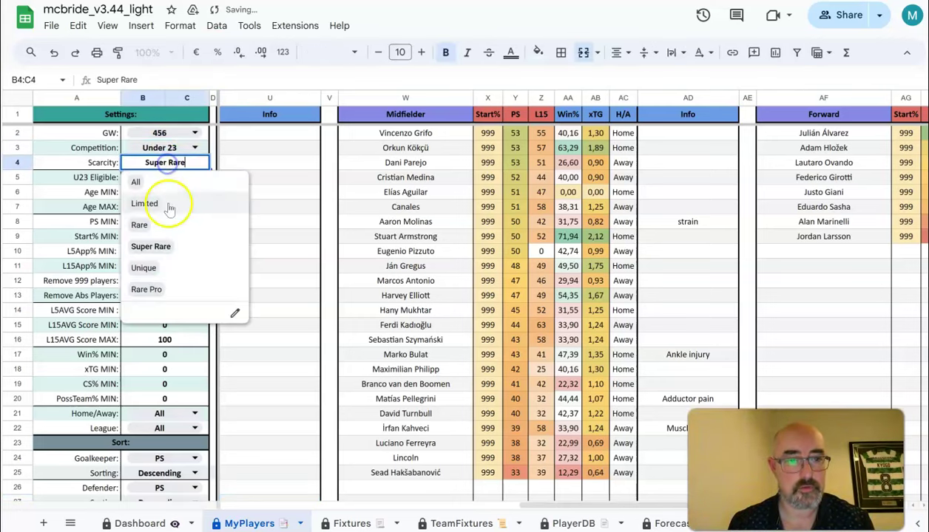
left_click(147, 291)
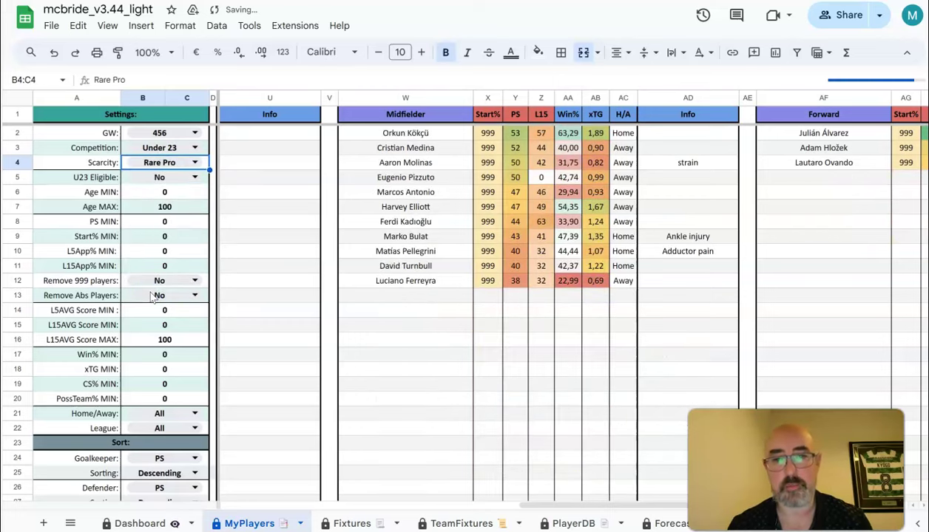
scroll(343, 505, "left", 6)
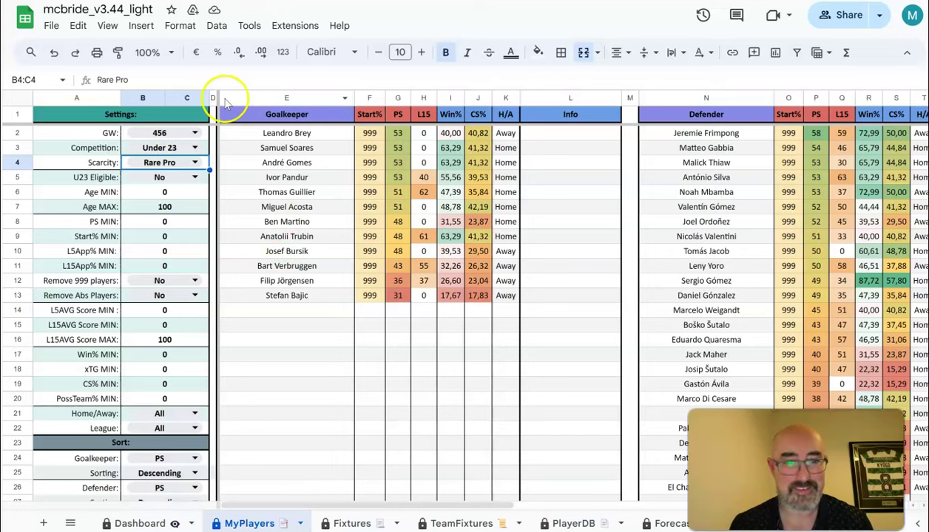
Step: In Sorare, start an Under 23 – Rare Plus lineup with the +11% Anatolii Trubin card as goalkeeper
key("ctrl+Tab")
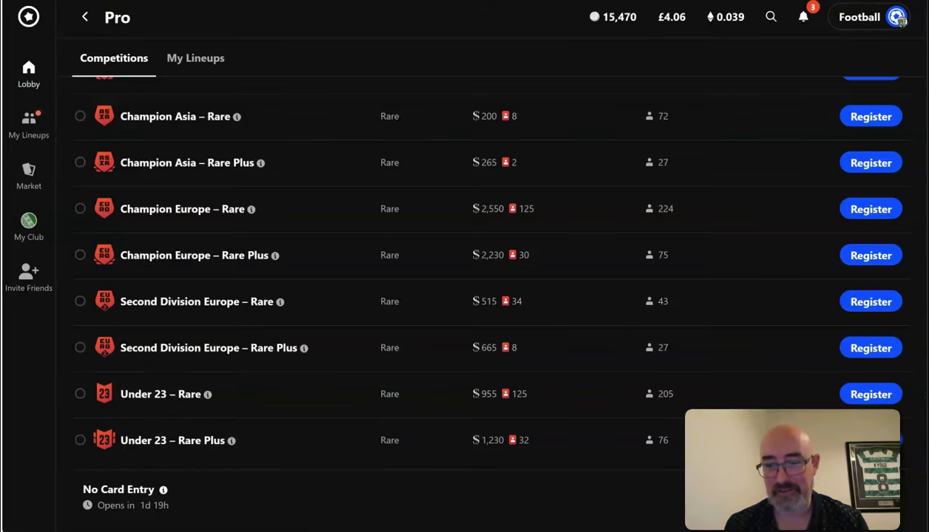
left_click(899, 442)
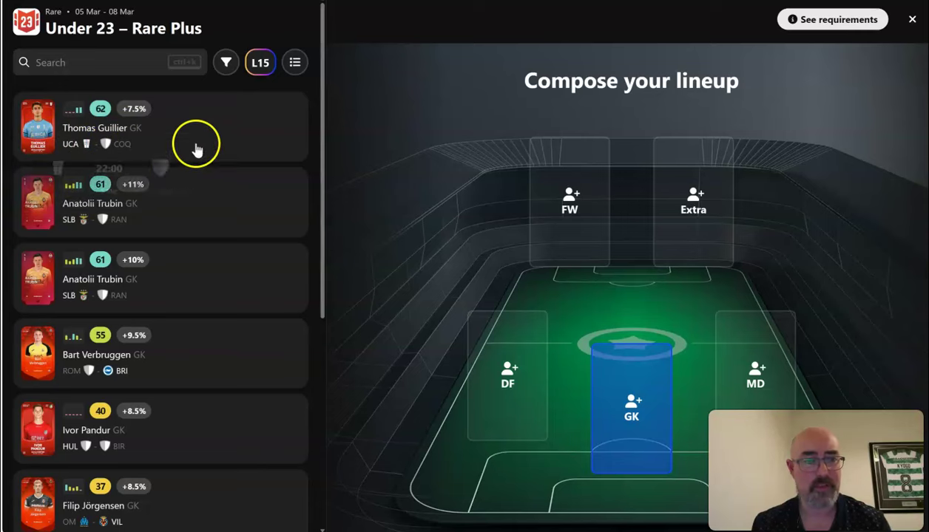
left_click(179, 206)
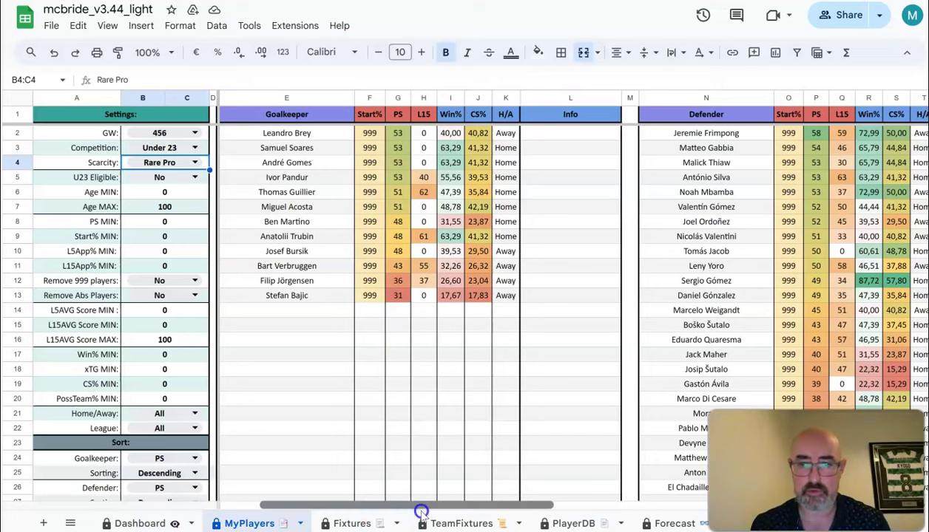
Step: Check the defenders in the spreadsheet, and add António Silva as the defender and Harvey Elliott as the midfielder in Sorare
left_click_drag(420, 512, 472, 518)
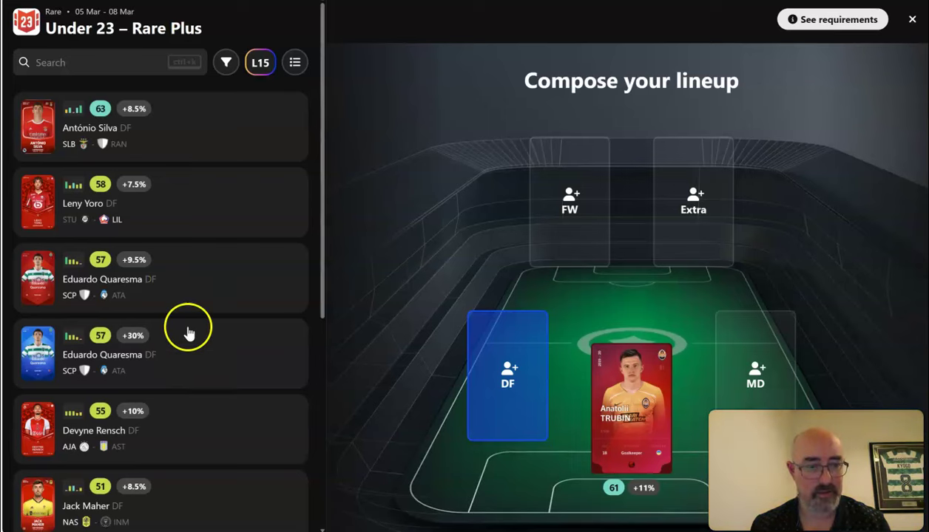
left_click(163, 148)
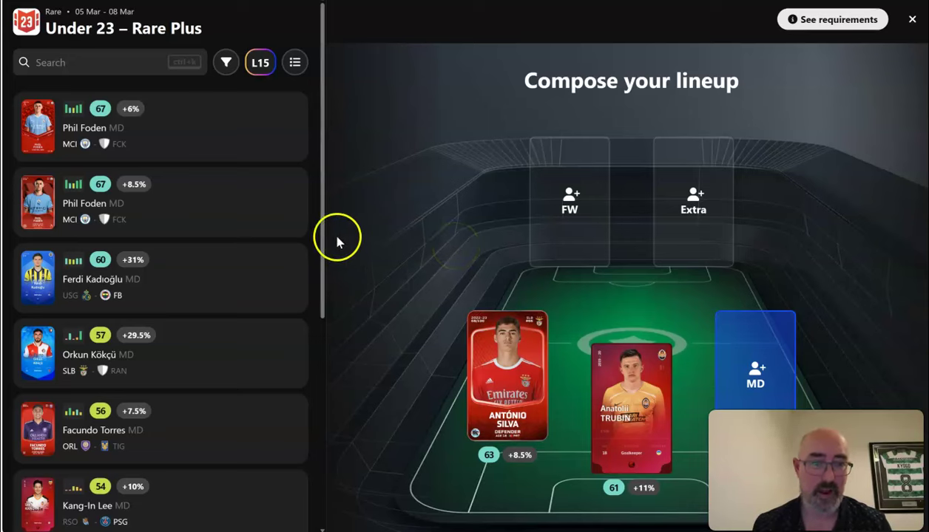
left_click_drag(322, 219, 315, 435)
left_click(232, 419)
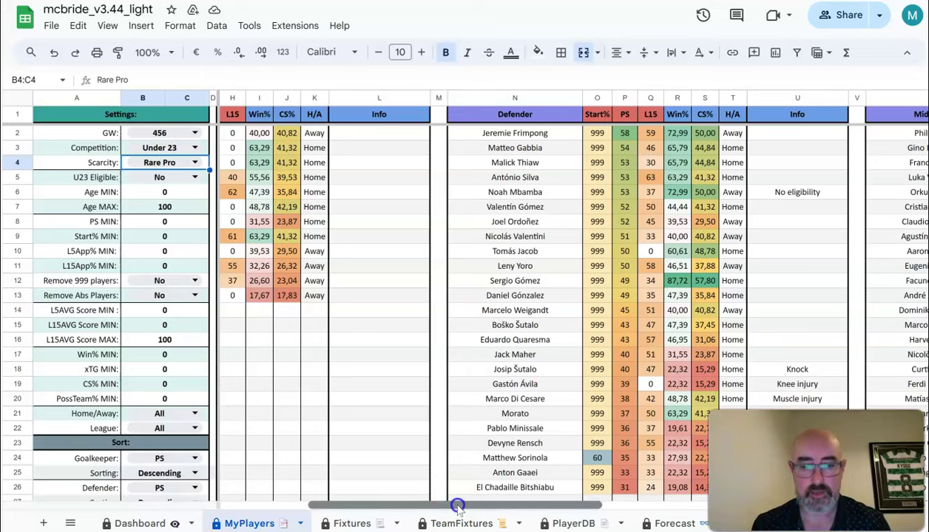
Step: Compare the midfielders and forwards in the spreadsheet and add Vinícius Júnior as the lineup's forward in Sorare
left_click_drag(456, 504, 672, 522)
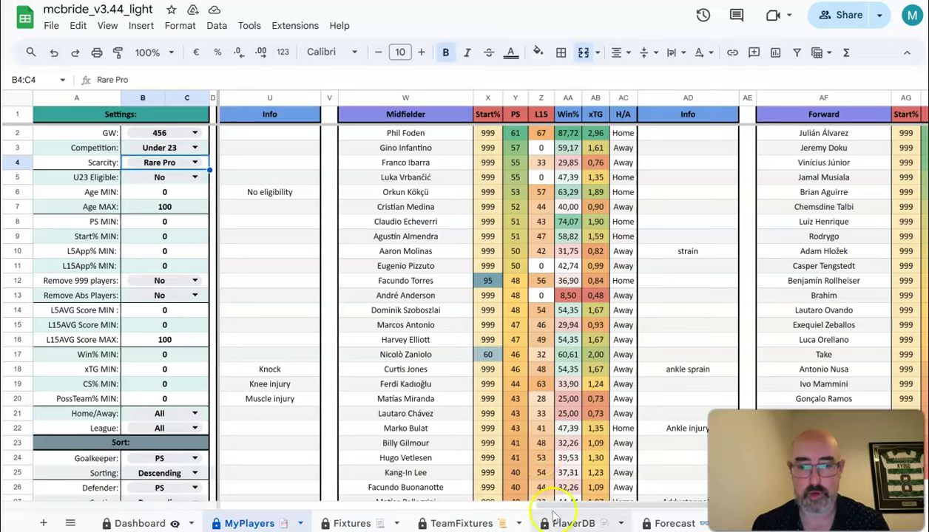
left_click_drag(560, 505, 616, 503)
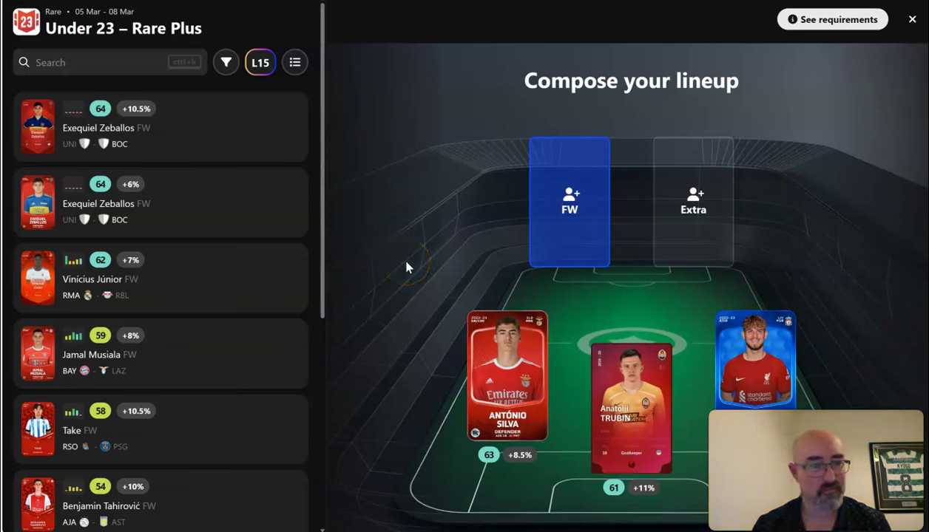
left_click_drag(318, 207, 313, 268)
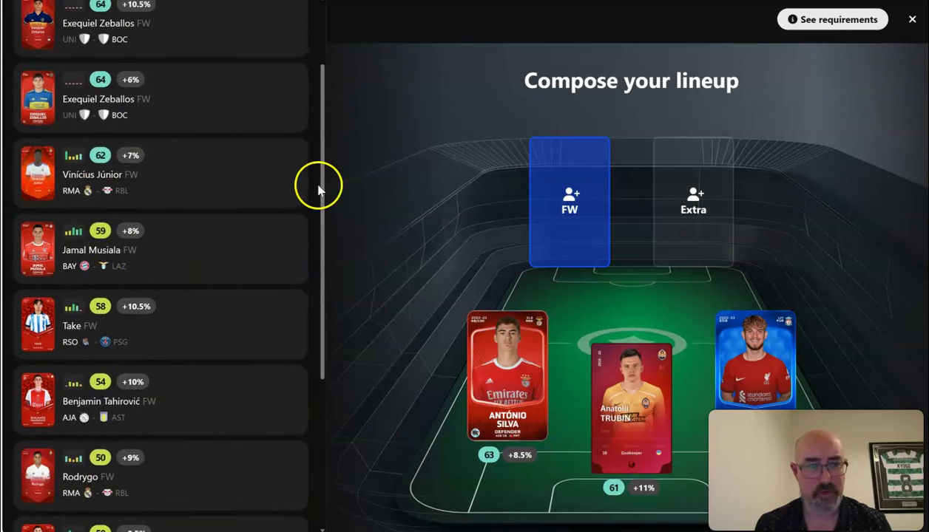
scroll(322, 190, "up", 1)
left_click(207, 196)
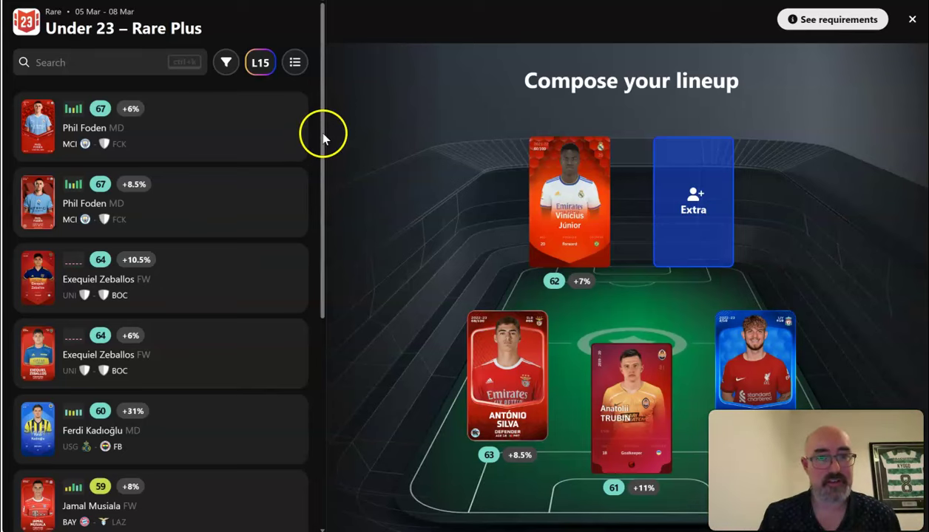
Step: Add Orkun Kökçü as the extra player and save the lineup with Vinícius Júnior as captain
left_click_drag(323, 137, 310, 372)
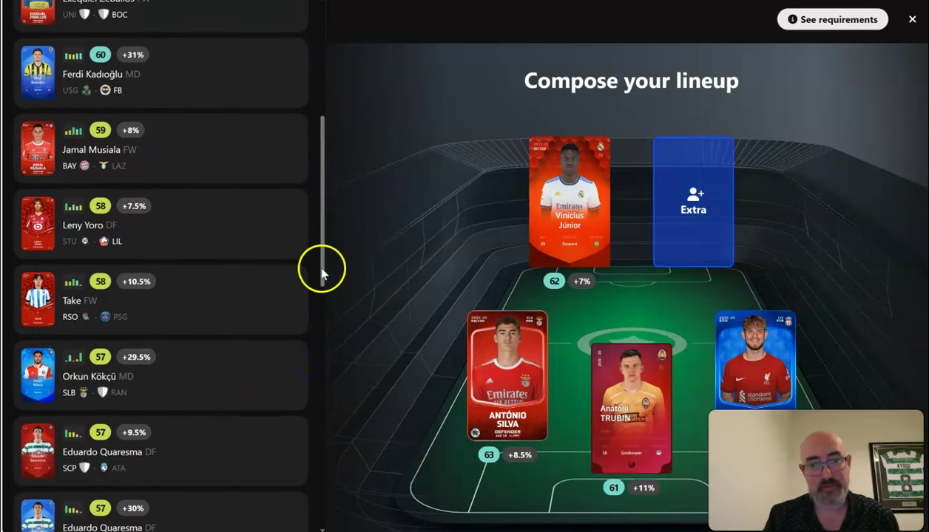
left_click_drag(321, 279, 314, 342)
left_click(164, 182)
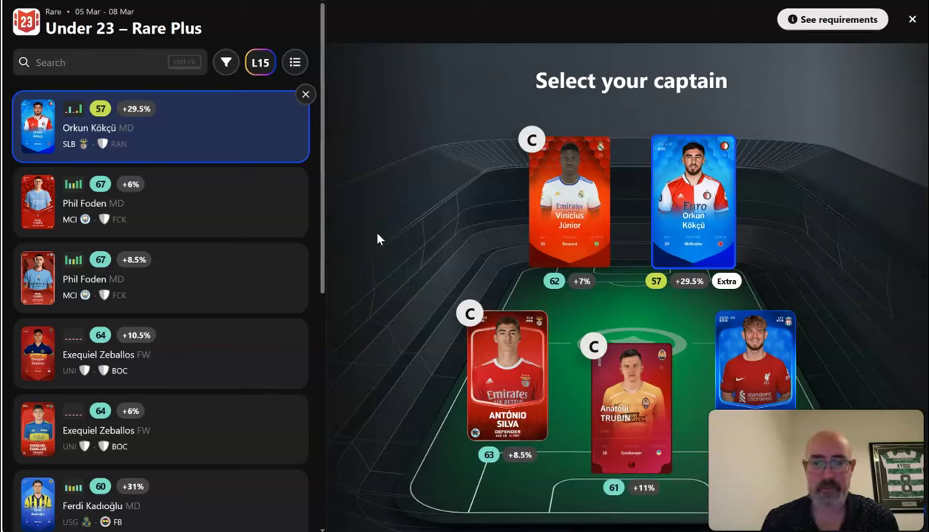
left_click(528, 147)
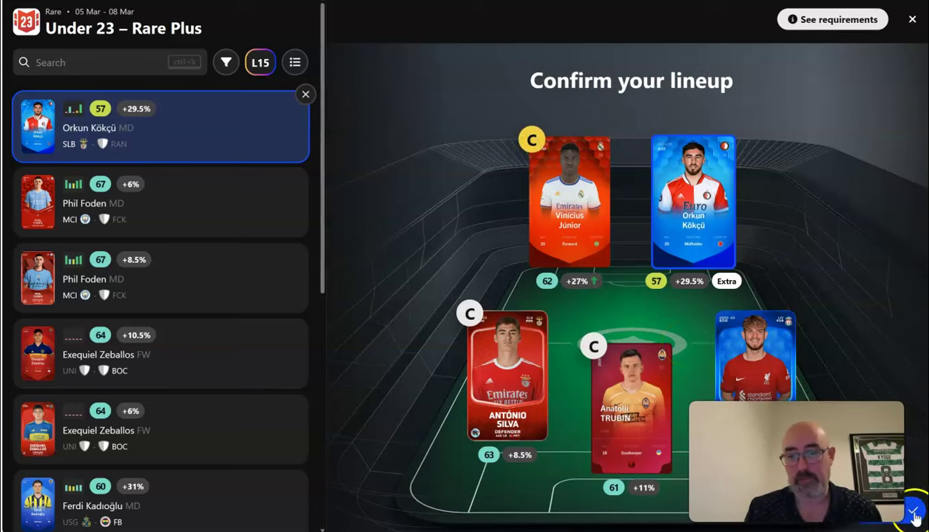
left_click(915, 513)
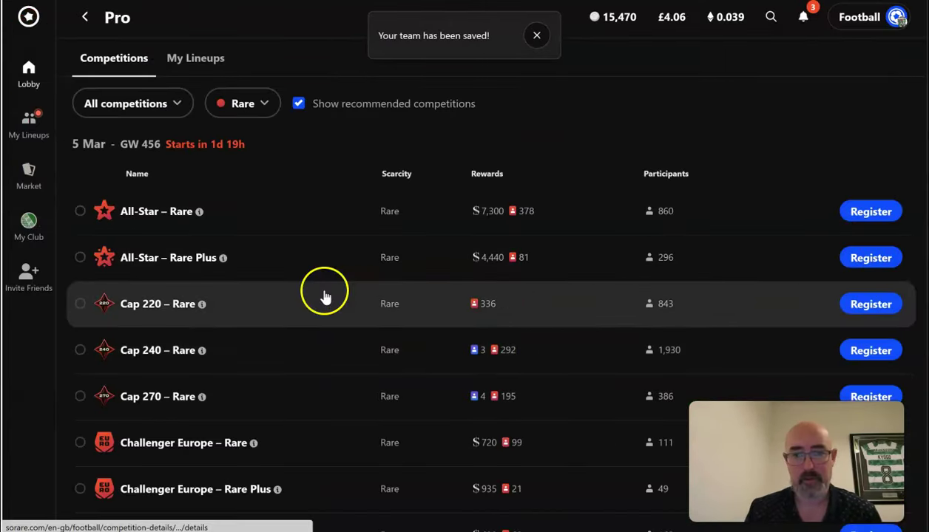
Step: Look over the remaining Rare competitions and examine the prize pool of All-Star – Rare Plus
scroll(323, 296, "down", 7)
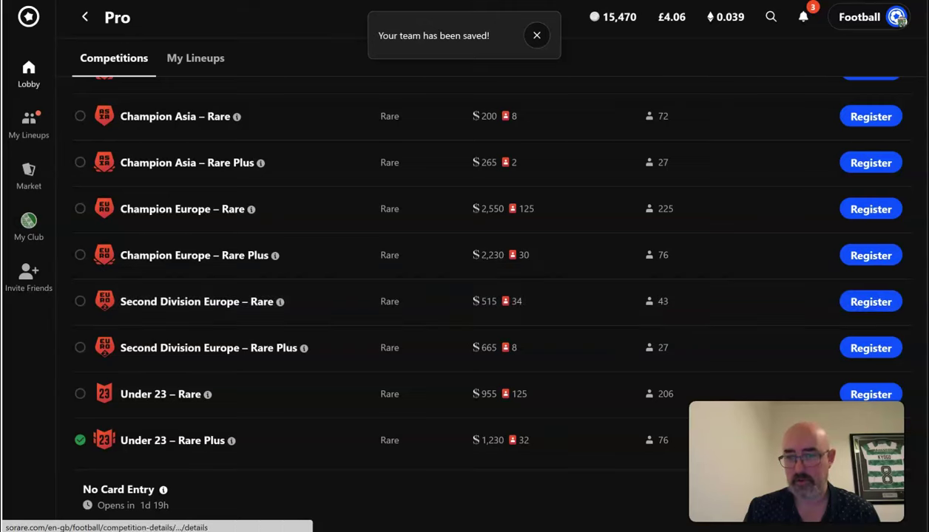
scroll(480, 296, "up", 5)
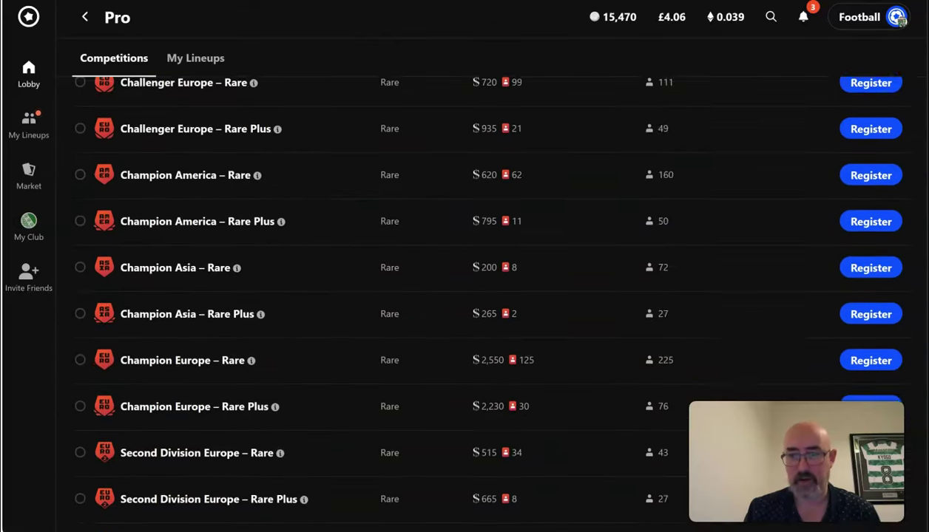
scroll(464, 295, "up", 1)
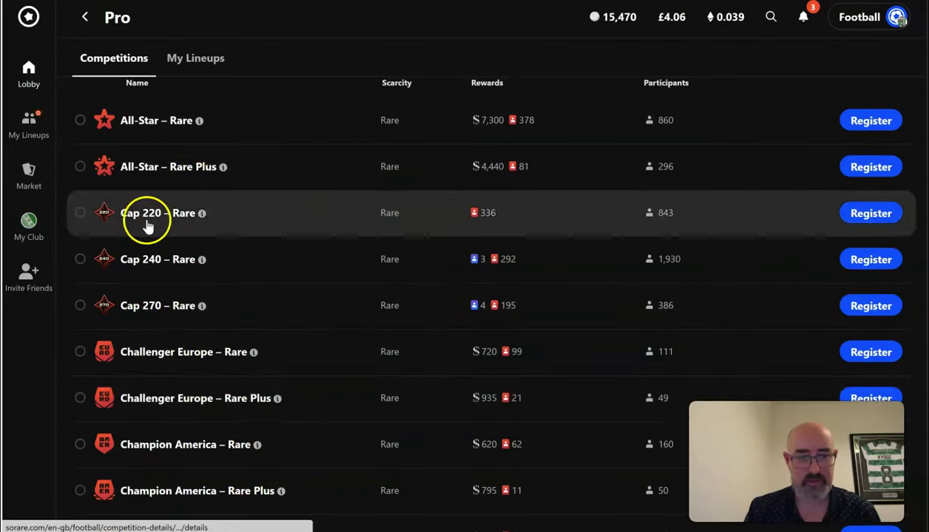
left_click(168, 181)
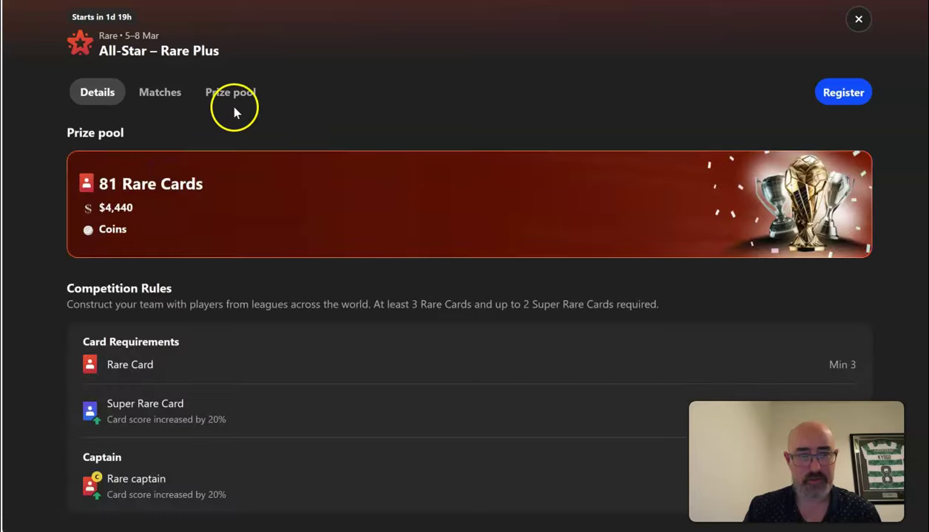
left_click(229, 102)
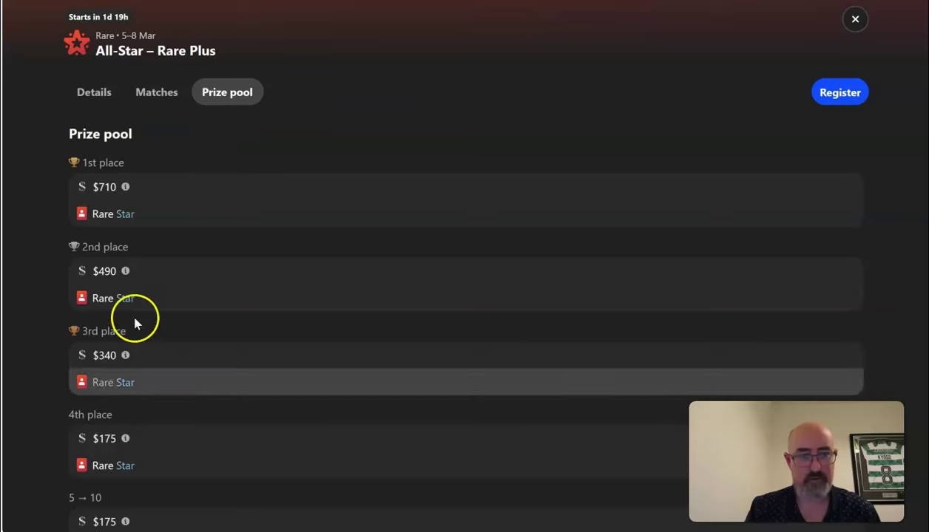
left_click(855, 19)
Step: Examine the prize pool of Champion Europe – Rare Plus for comparison
scroll(897, 181, "down", 3)
scroll(896, 181, "down", 2)
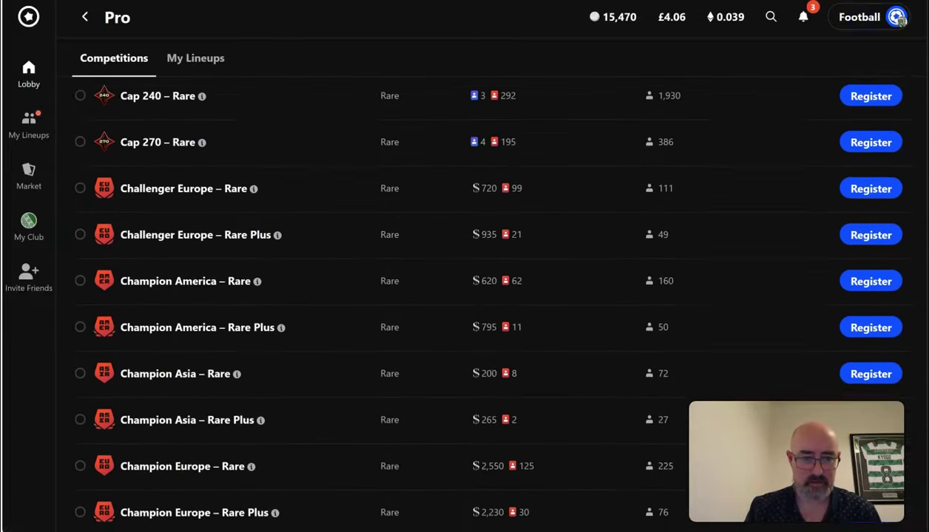
left_click(209, 466)
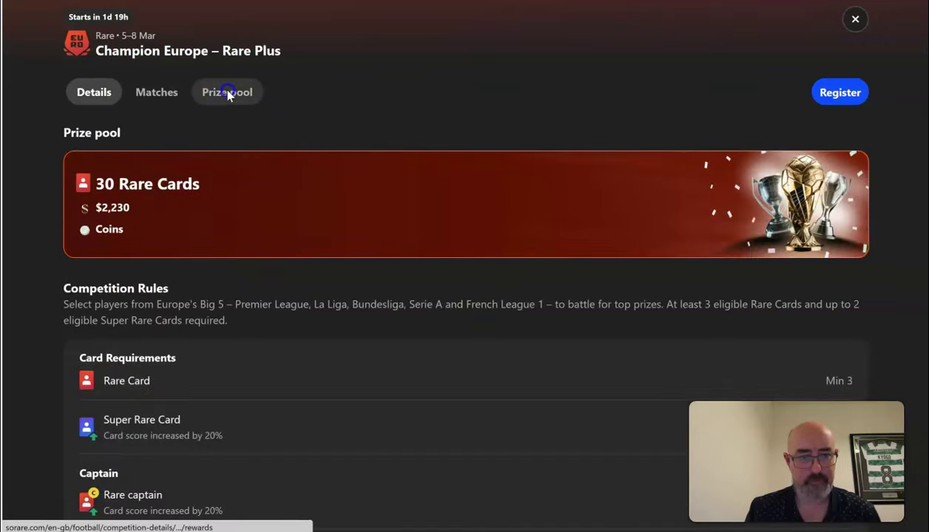
left_click(229, 93)
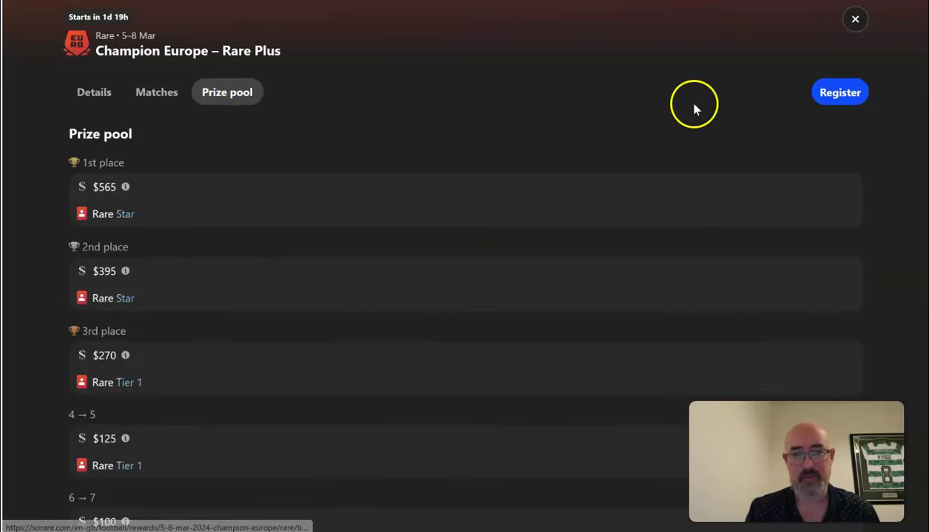
left_click(855, 30)
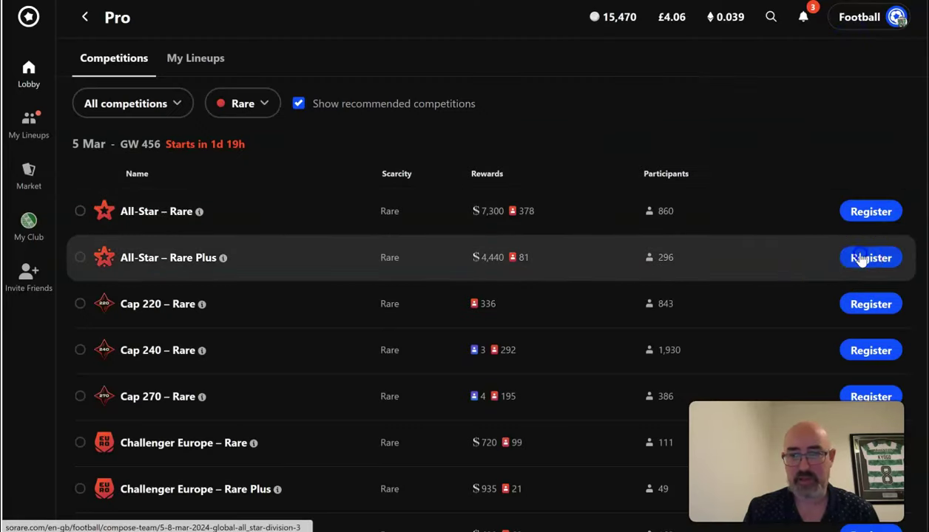
Step: Begin composing a lineup for the All-Star – Rare Plus competition
left_click(867, 257)
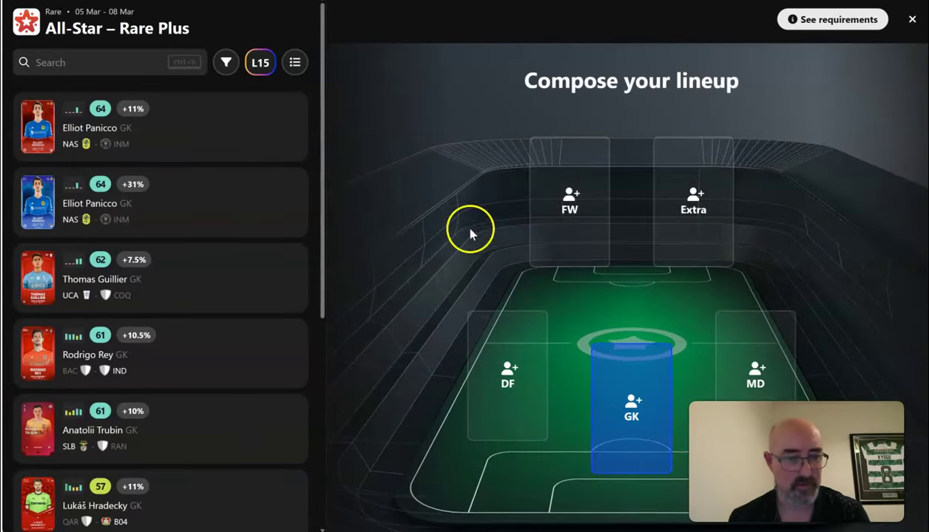
Step: Add the +11% Caoimhin Kelleher card as goalkeeper and the Super Rare Virgil van Dijk card as defender
left_click_drag(321, 146, 317, 228)
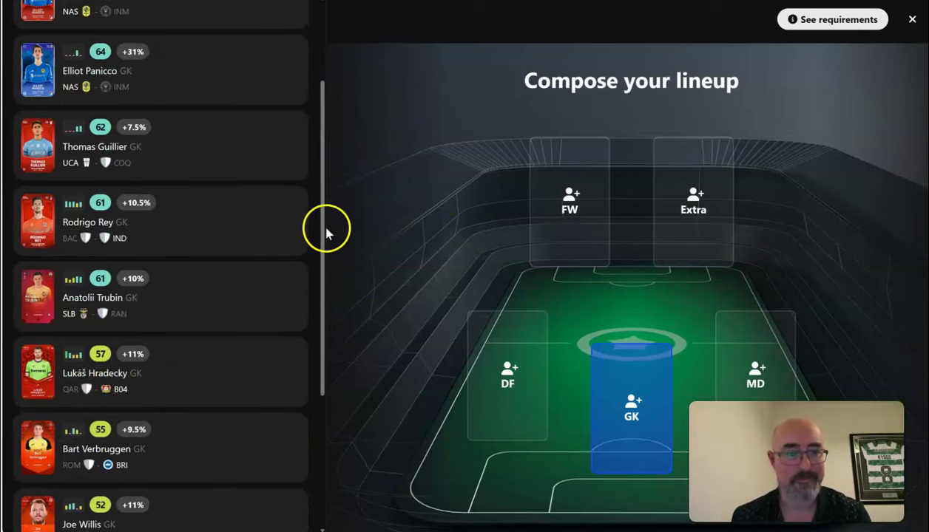
left_click_drag(323, 224, 329, 460)
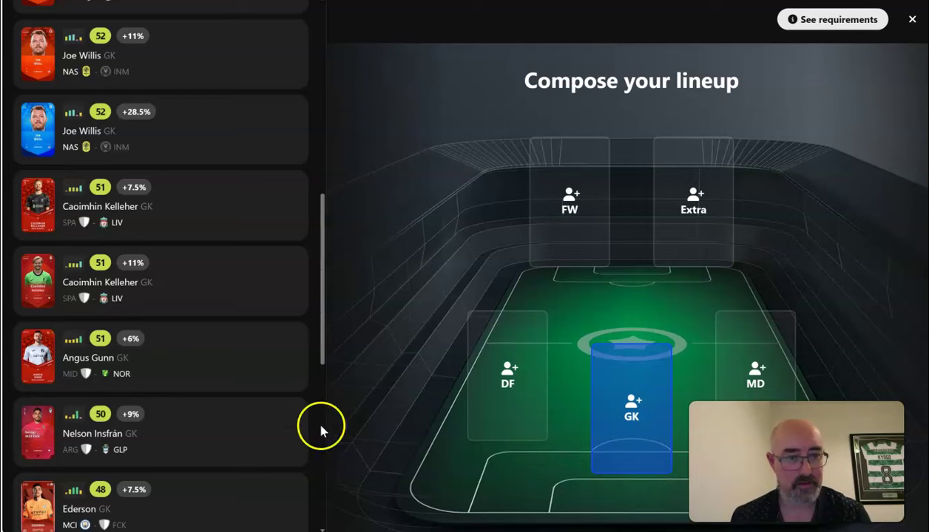
left_click_drag(325, 322, 320, 433)
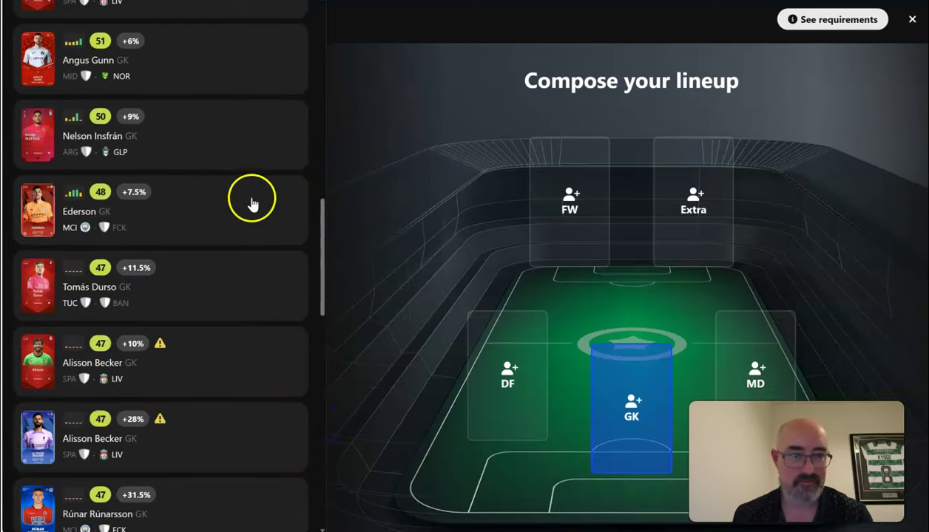
left_click_drag(322, 231, 320, 189)
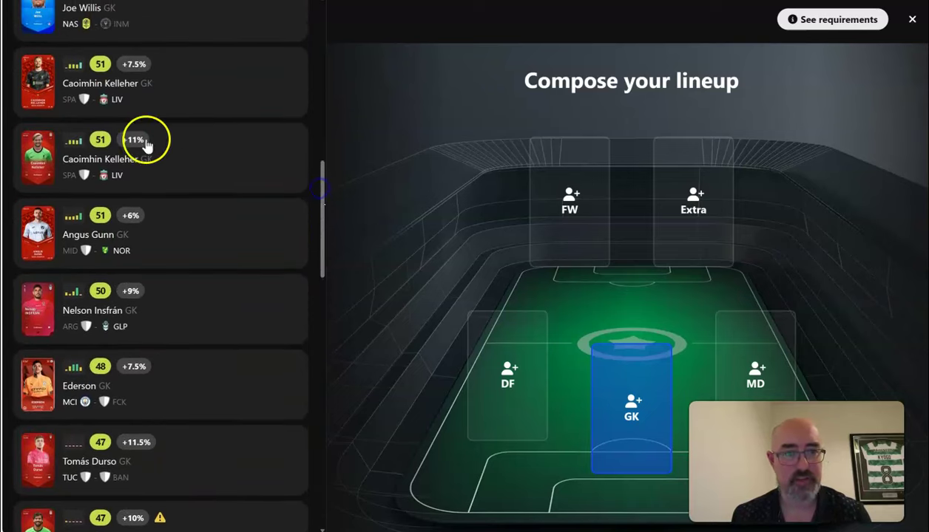
left_click(186, 157)
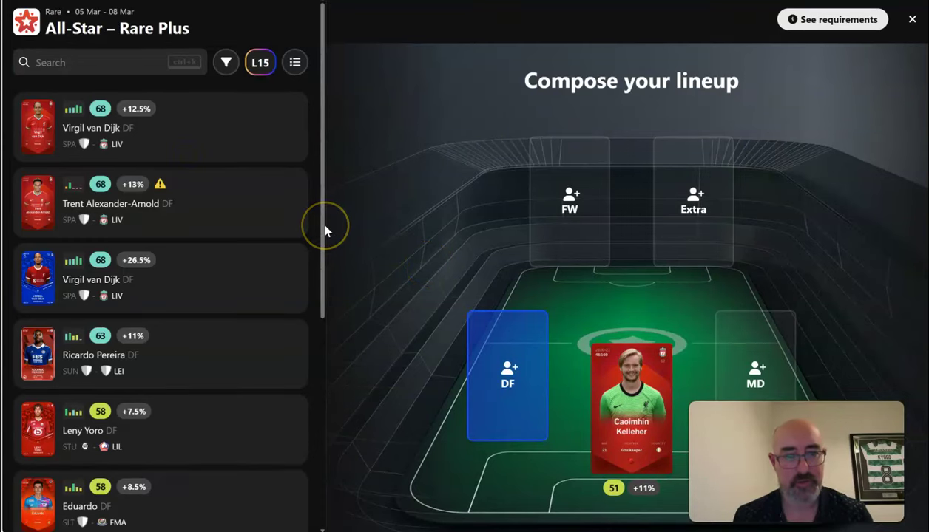
left_click_drag(322, 230, 290, 264)
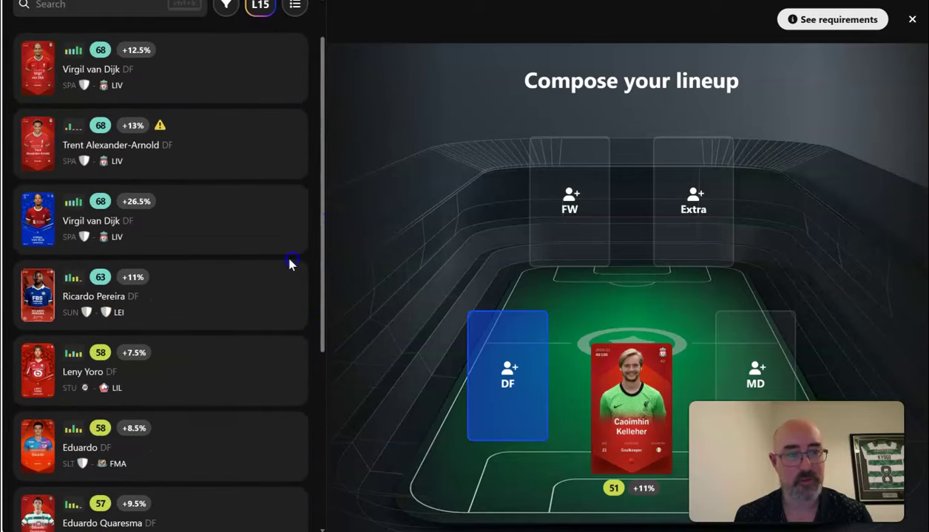
left_click(219, 234)
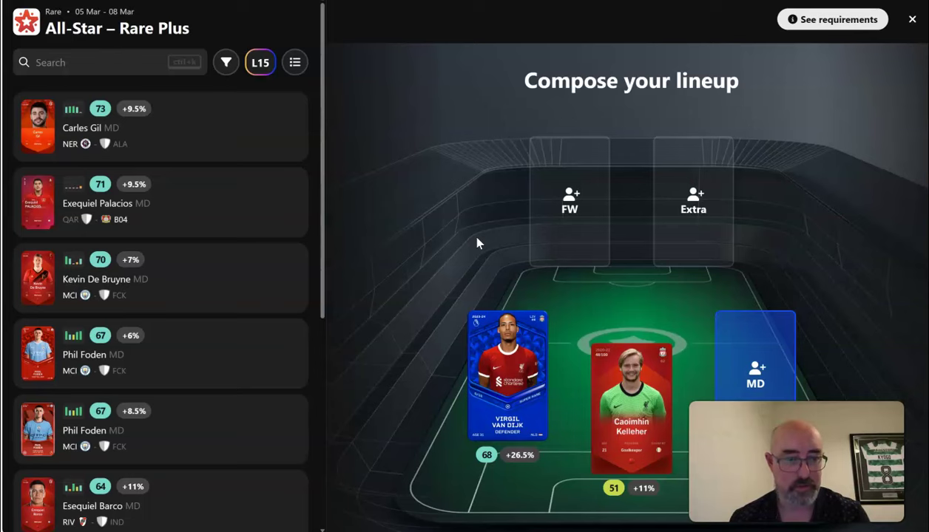
Step: Switch to the spreadsheet, set its Competition filter to All Star and compare the defenders, midfielders and forwards
left_click_drag(321, 237, 332, 268)
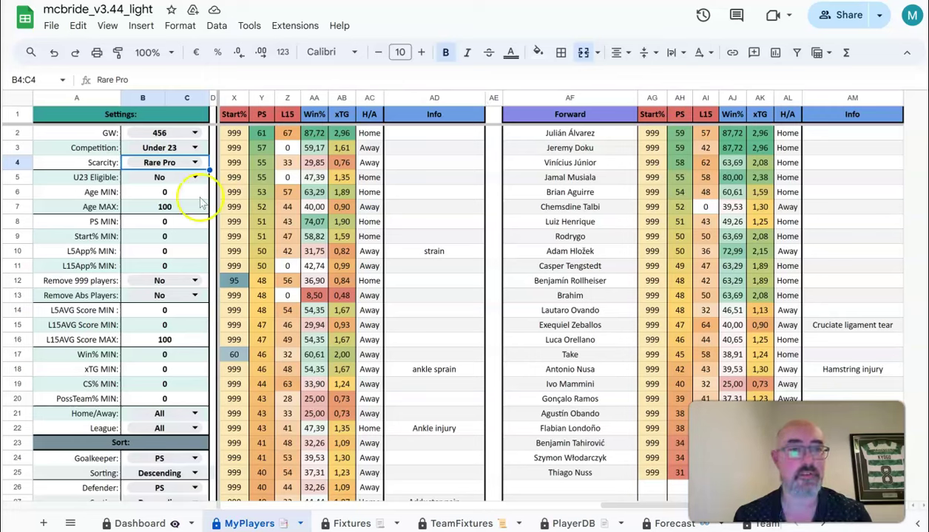
left_click(172, 147)
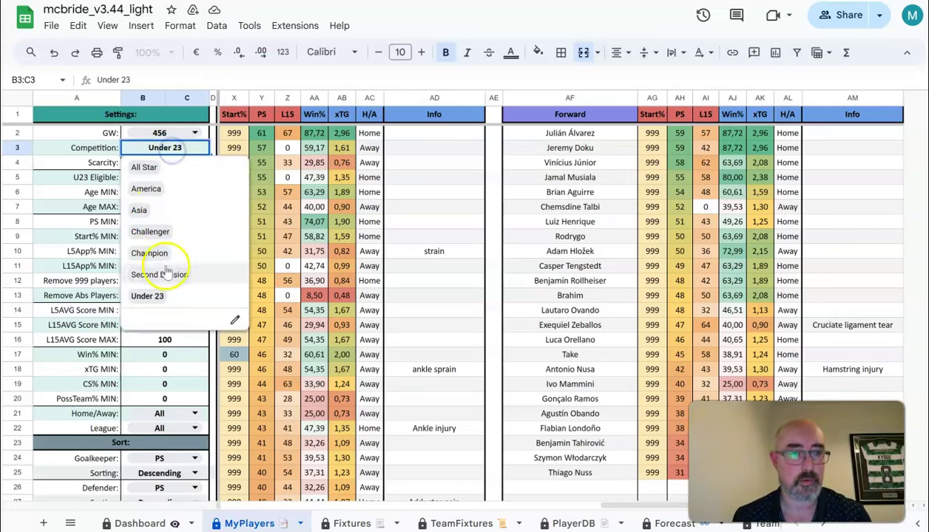
left_click(144, 167)
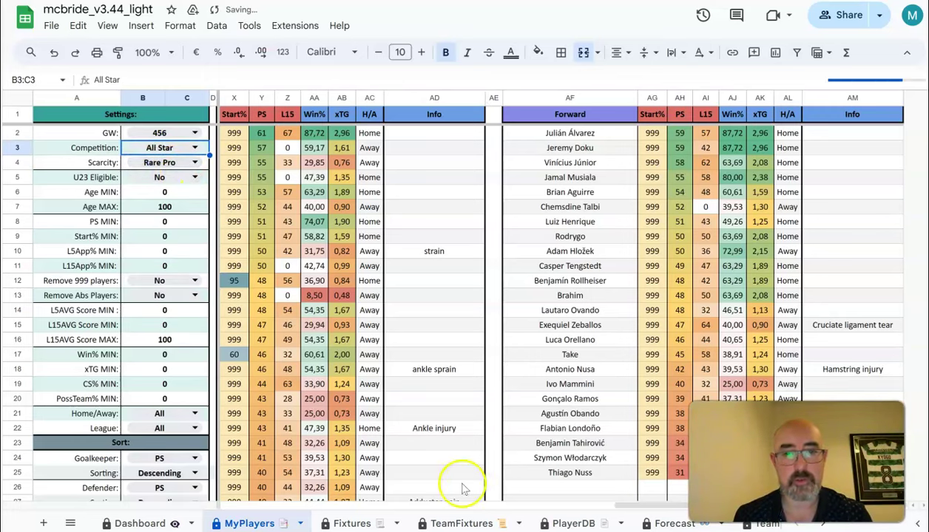
left_click(426, 505)
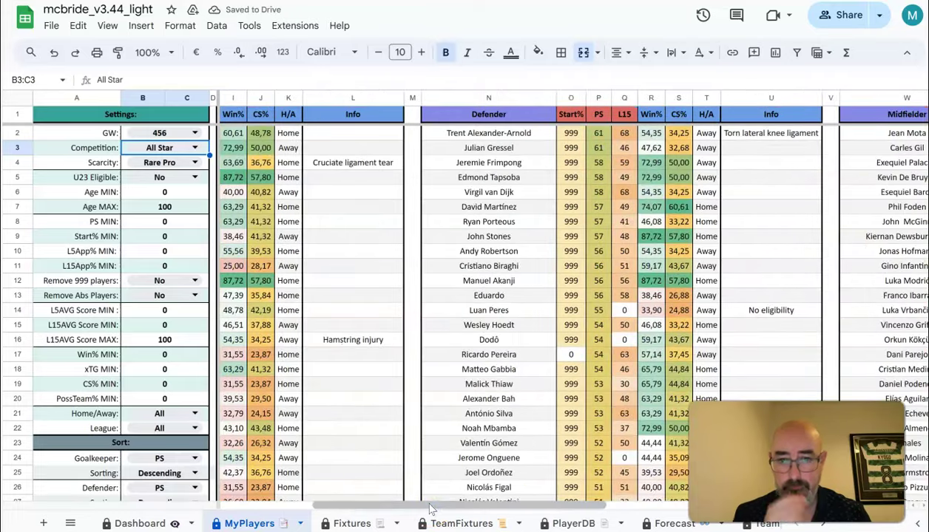
left_click_drag(429, 506, 555, 527)
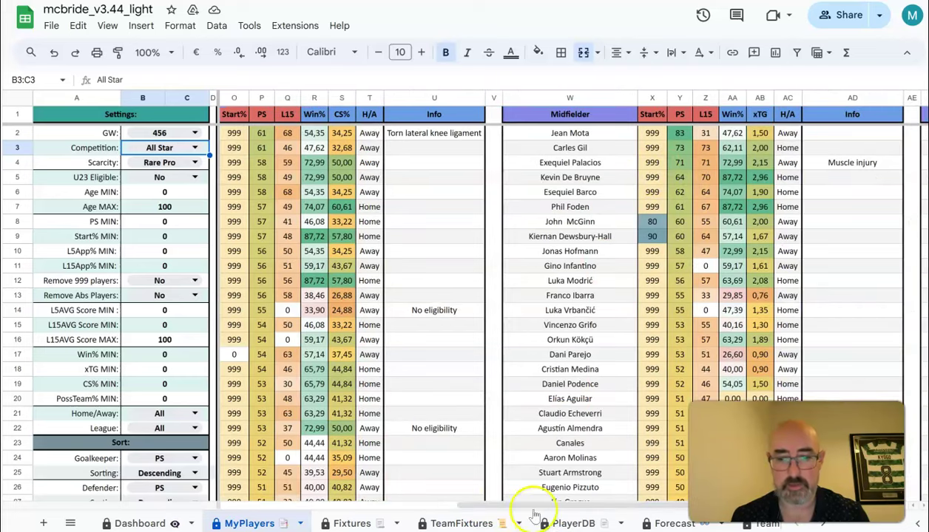
left_click_drag(529, 506, 560, 508)
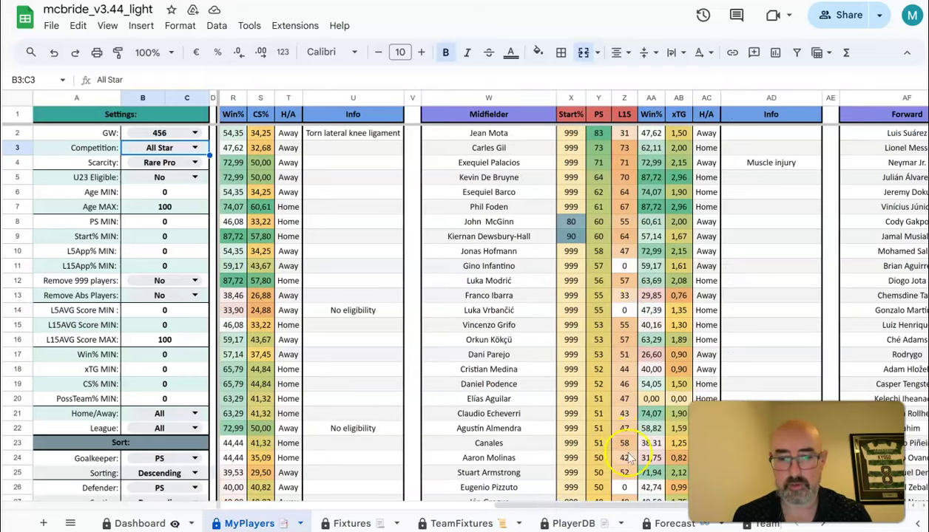
left_click_drag(596, 506, 688, 509)
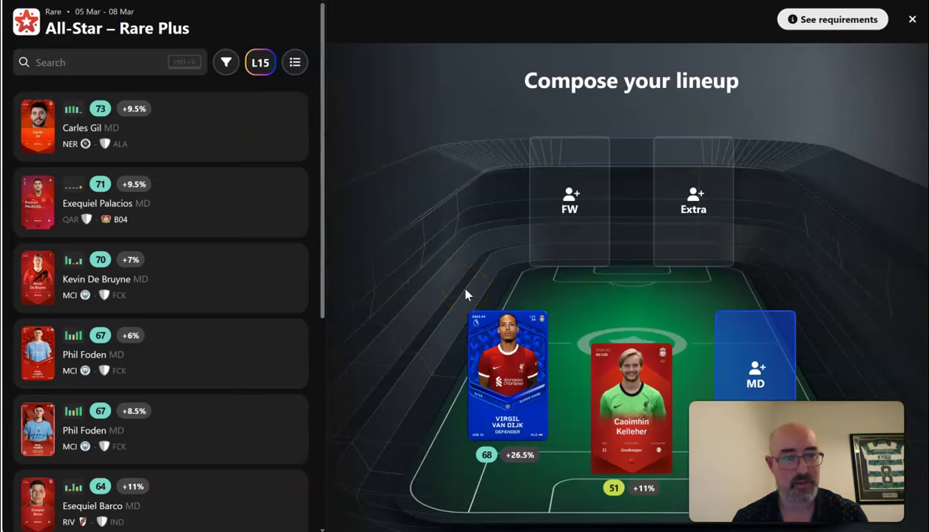
Step: Switch back to the Sorare lineup and remove Virgil van Dijk and Caoimhin Kelleher
mouse_move(538, 417)
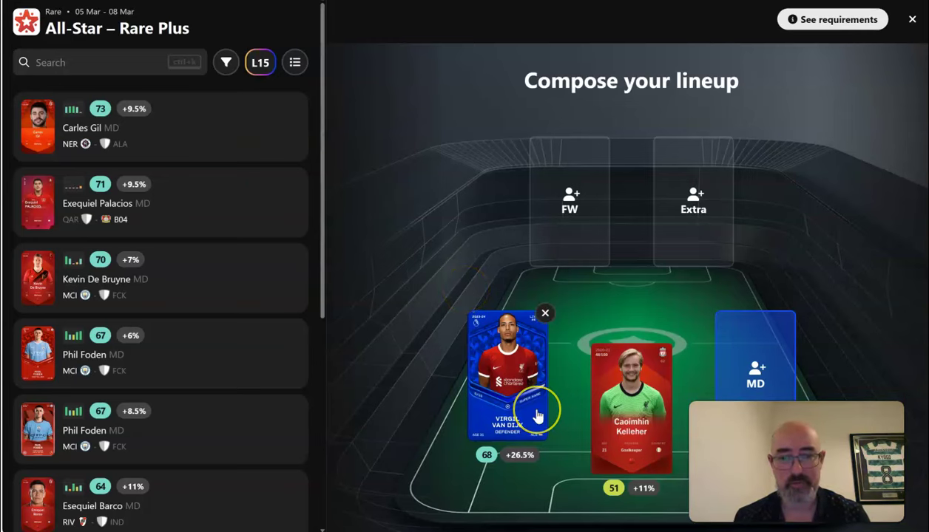
left_click(545, 314)
left_click(665, 348)
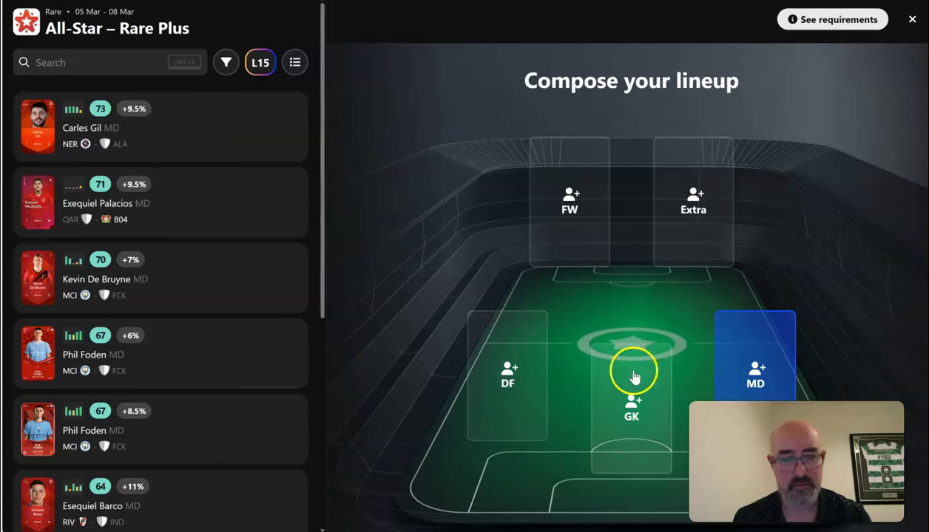
Step: Add Carles Gil as midfielder and Luis Suárez as forward in the All-Star – Rare Plus lineup
left_click(133, 135)
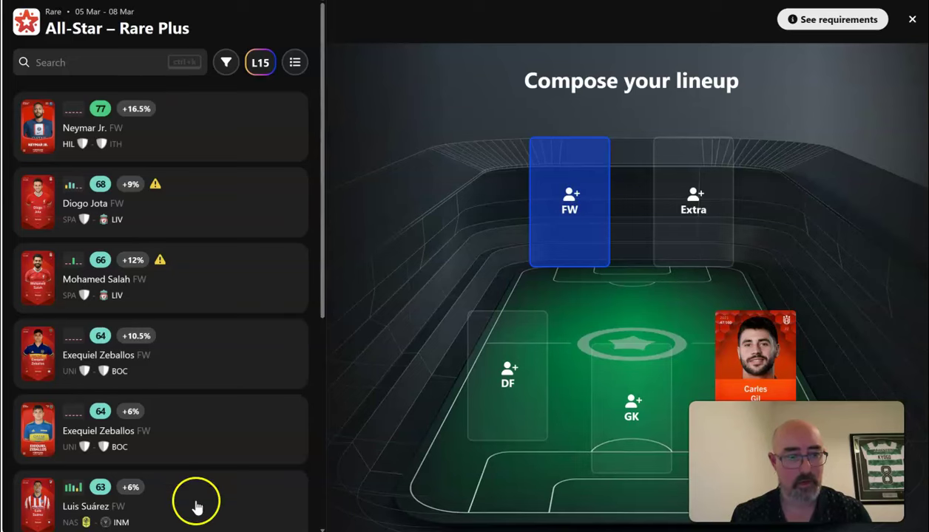
left_click(190, 501)
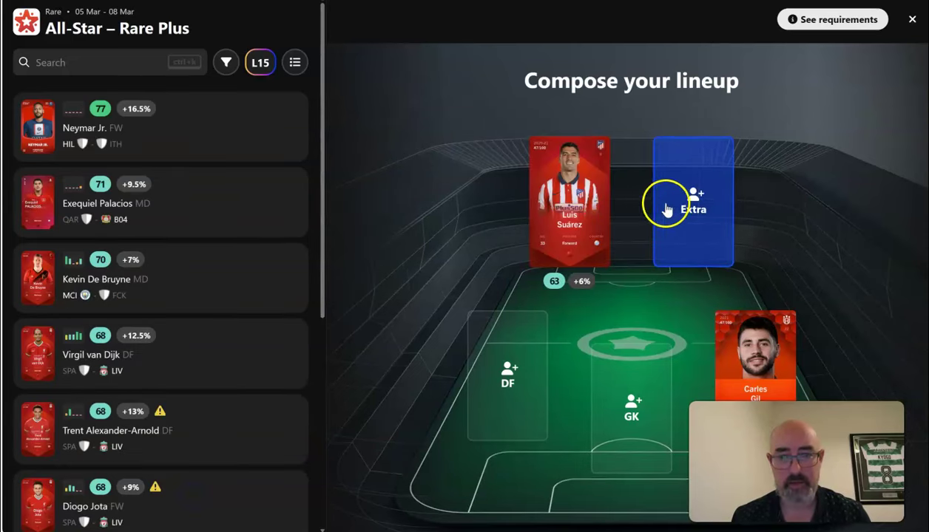
Step: Search the available cards for "messi" and add Lionel Messi as the extra player
left_click(59, 63)
type("messi")
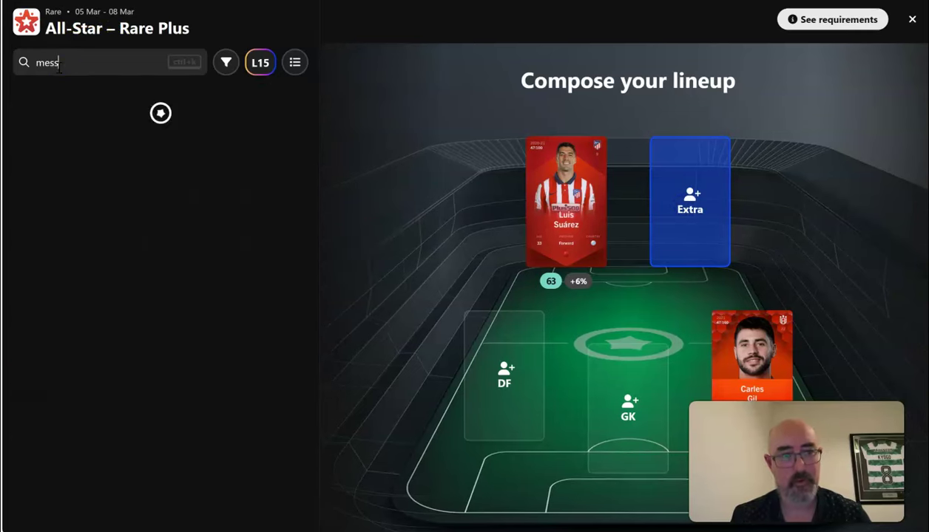
left_click(166, 117)
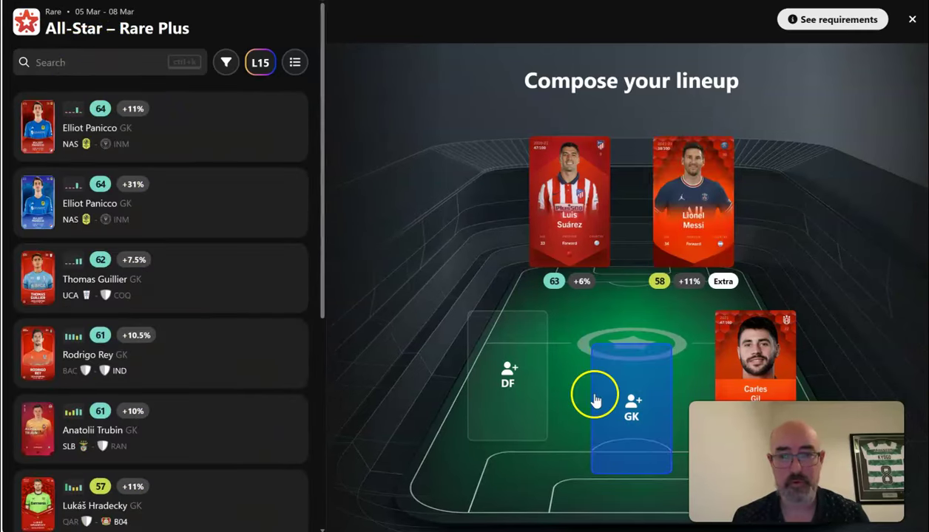
Step: Limit the defender choices to Super Rare cards and add Valentín Gómez as the defender
left_click(507, 374)
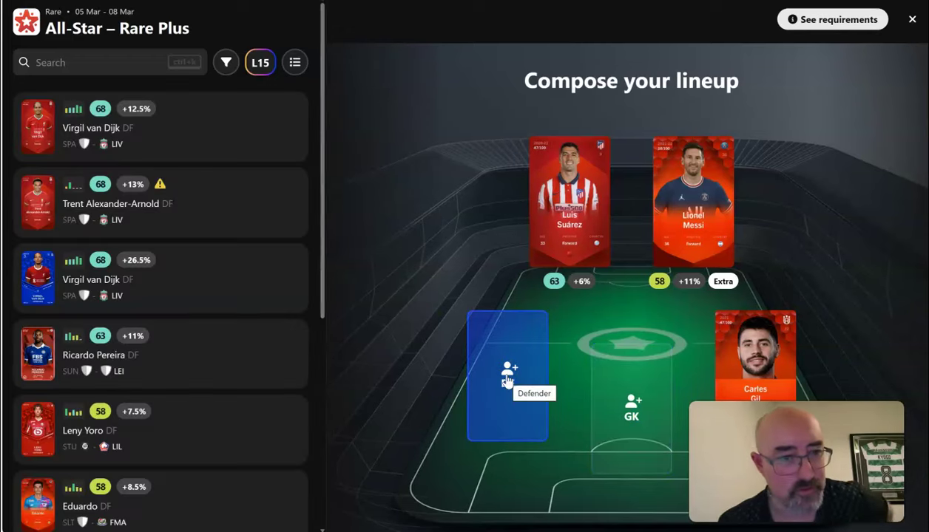
left_click(233, 77)
left_click(119, 142)
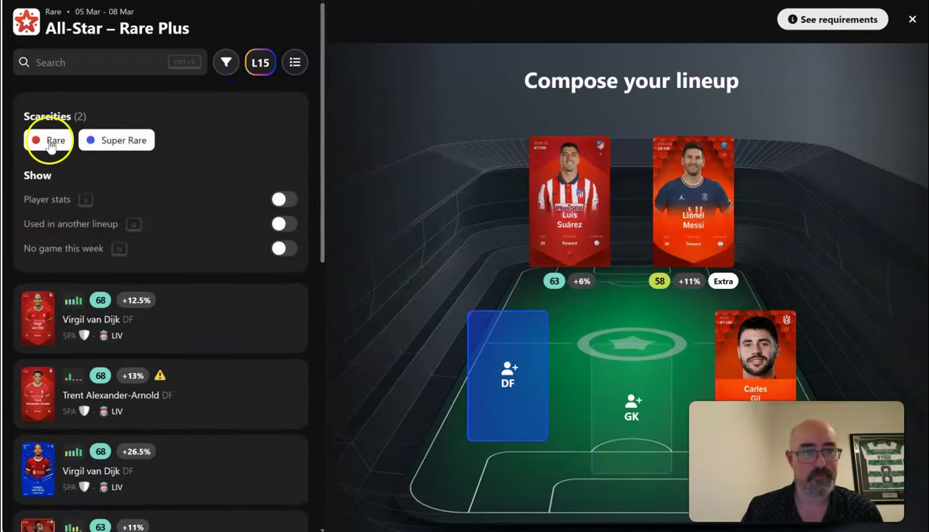
left_click(224, 65)
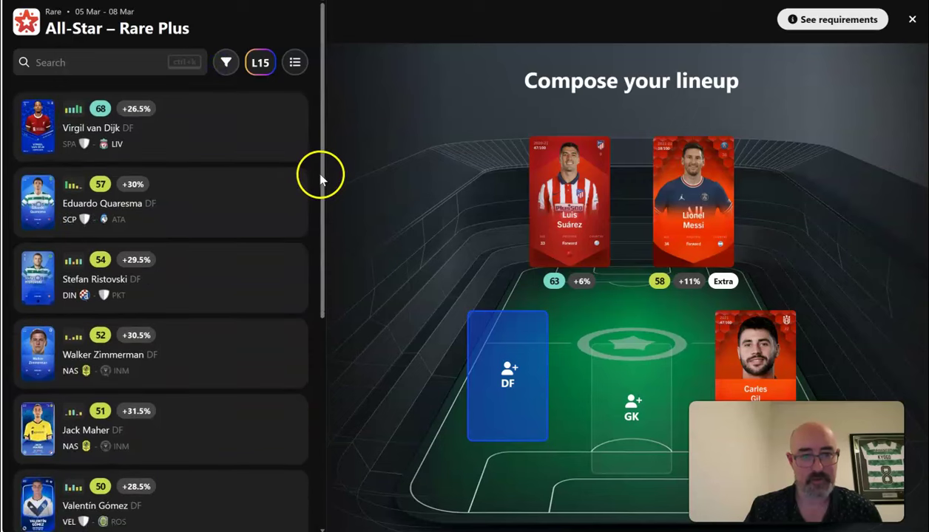
left_click_drag(321, 177, 317, 215)
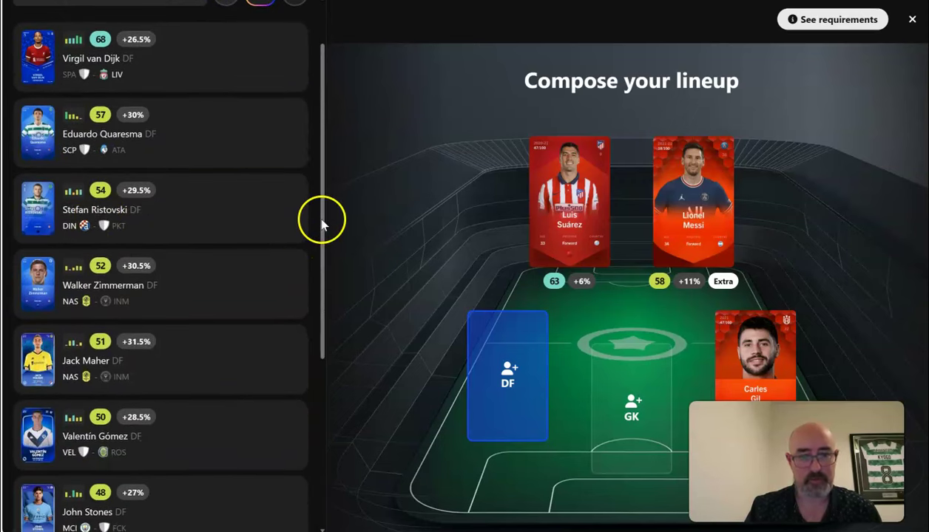
mouse_move(322, 222)
left_mouse_down()
mouse_move(320, 426)
mouse_move(316, 235)
left_mouse_up()
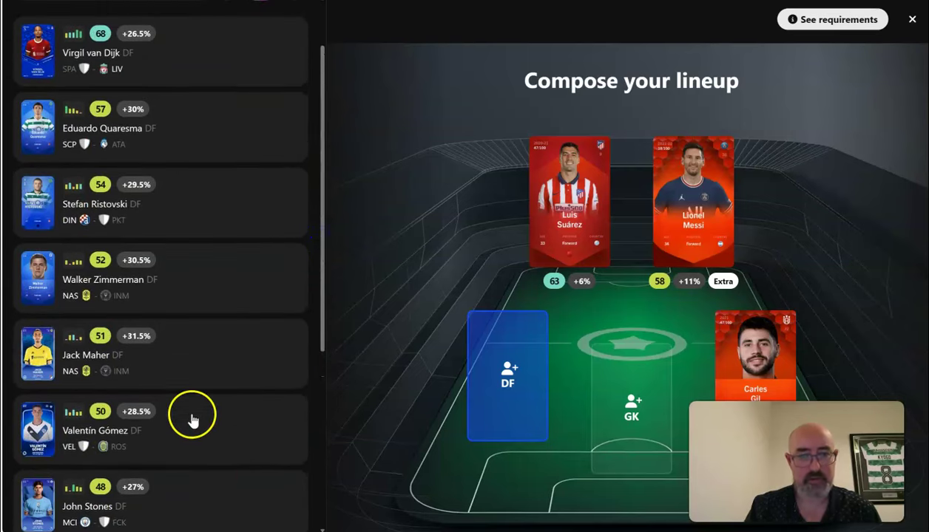
left_click_drag(322, 250, 321, 207)
mouse_move(104, 290)
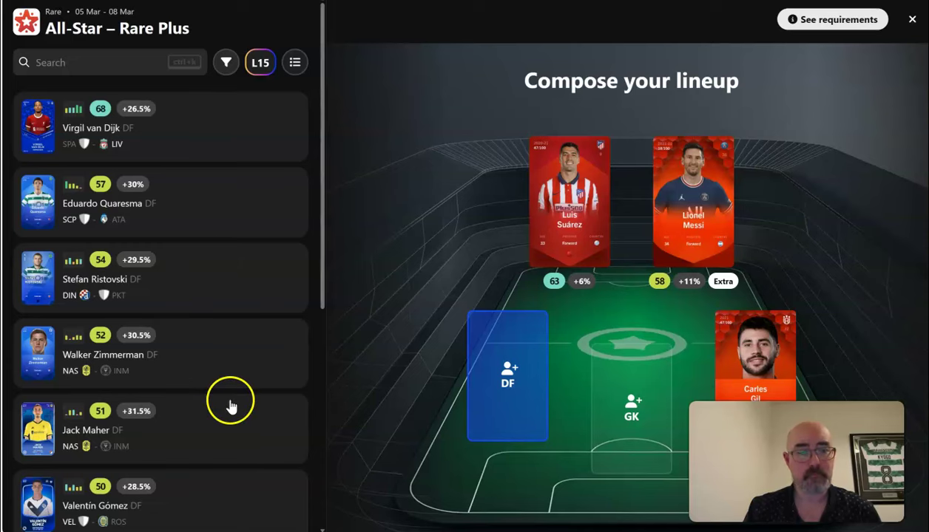
left_click(221, 494)
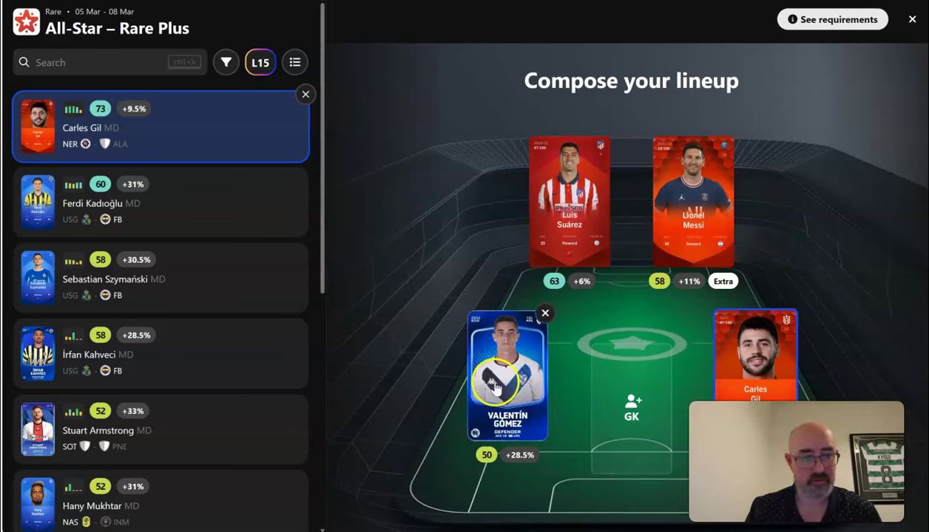
Step: Select the goalkeeper slot and include Rare cards again in the scarcity filter
left_click(669, 381)
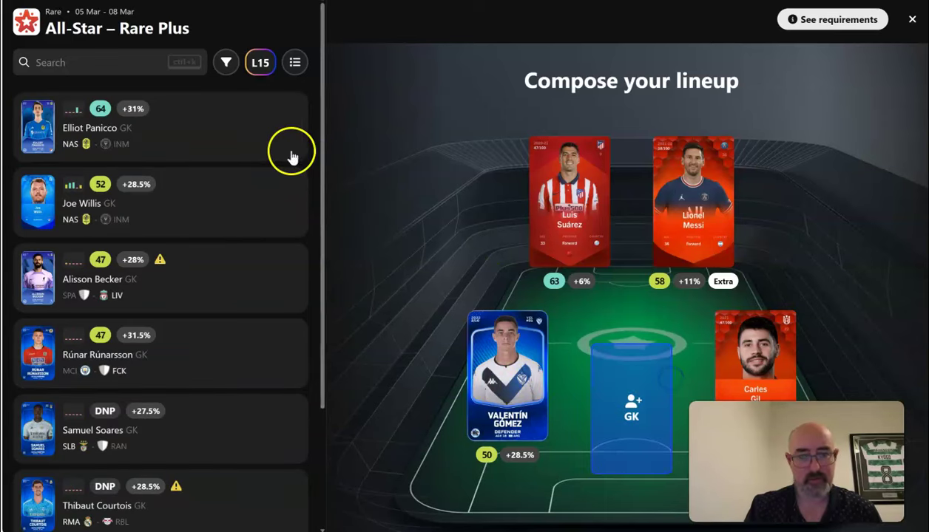
mouse_move(320, 133)
left_mouse_down()
mouse_move(322, 239)
mouse_move(310, 120)
left_mouse_up()
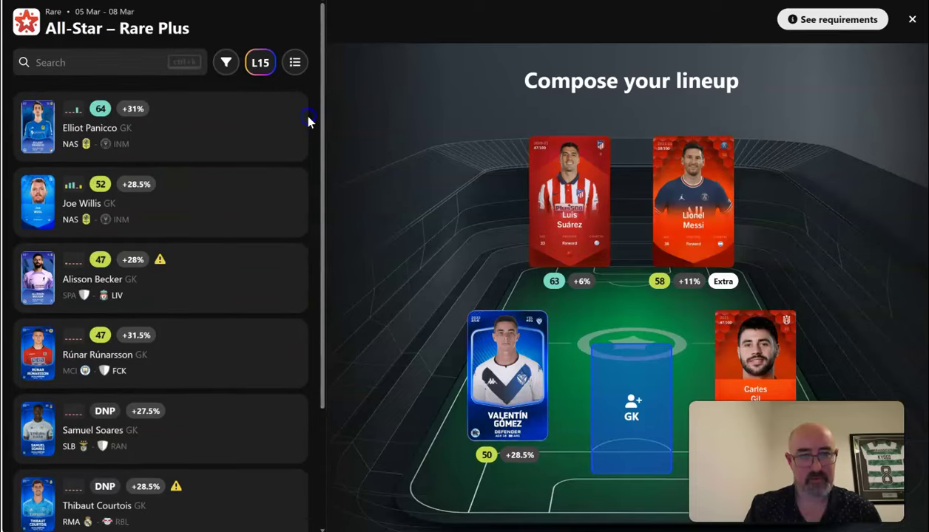
left_click(225, 62)
left_click(55, 141)
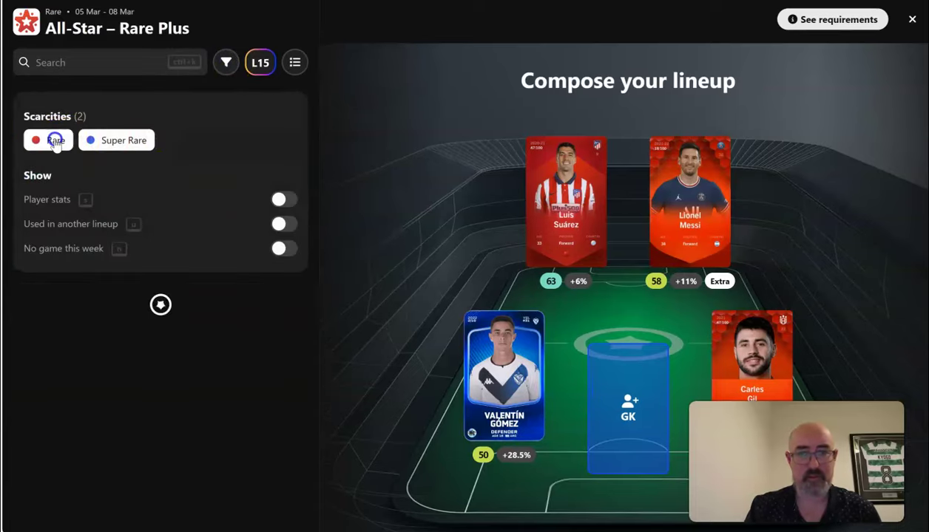
left_click(225, 64)
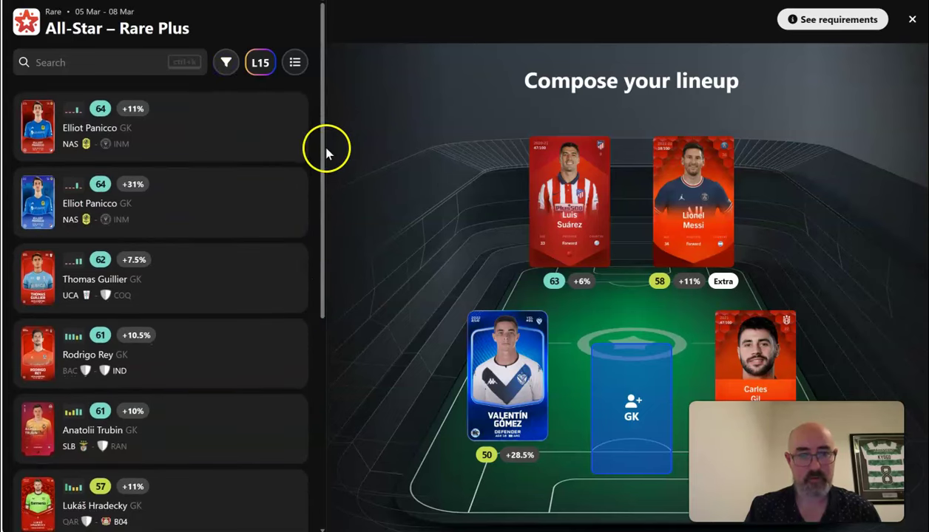
Step: Look through the goalkeeper cards and consult the spreadsheet's All Star data to choose a goalkeeper
mouse_move(320, 148)
left_mouse_down()
mouse_move(312, 178)
mouse_move(322, 305)
mouse_move(316, 148)
left_mouse_up()
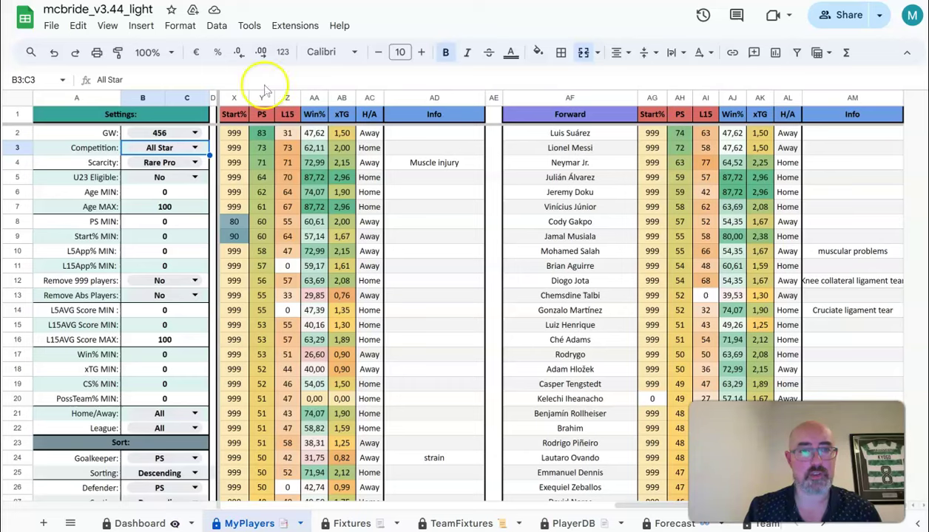
left_click(268, 506)
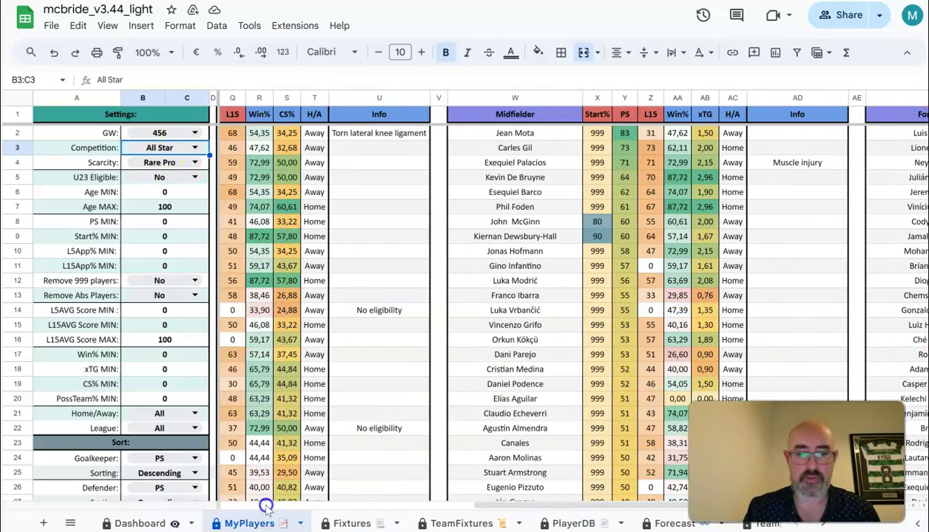